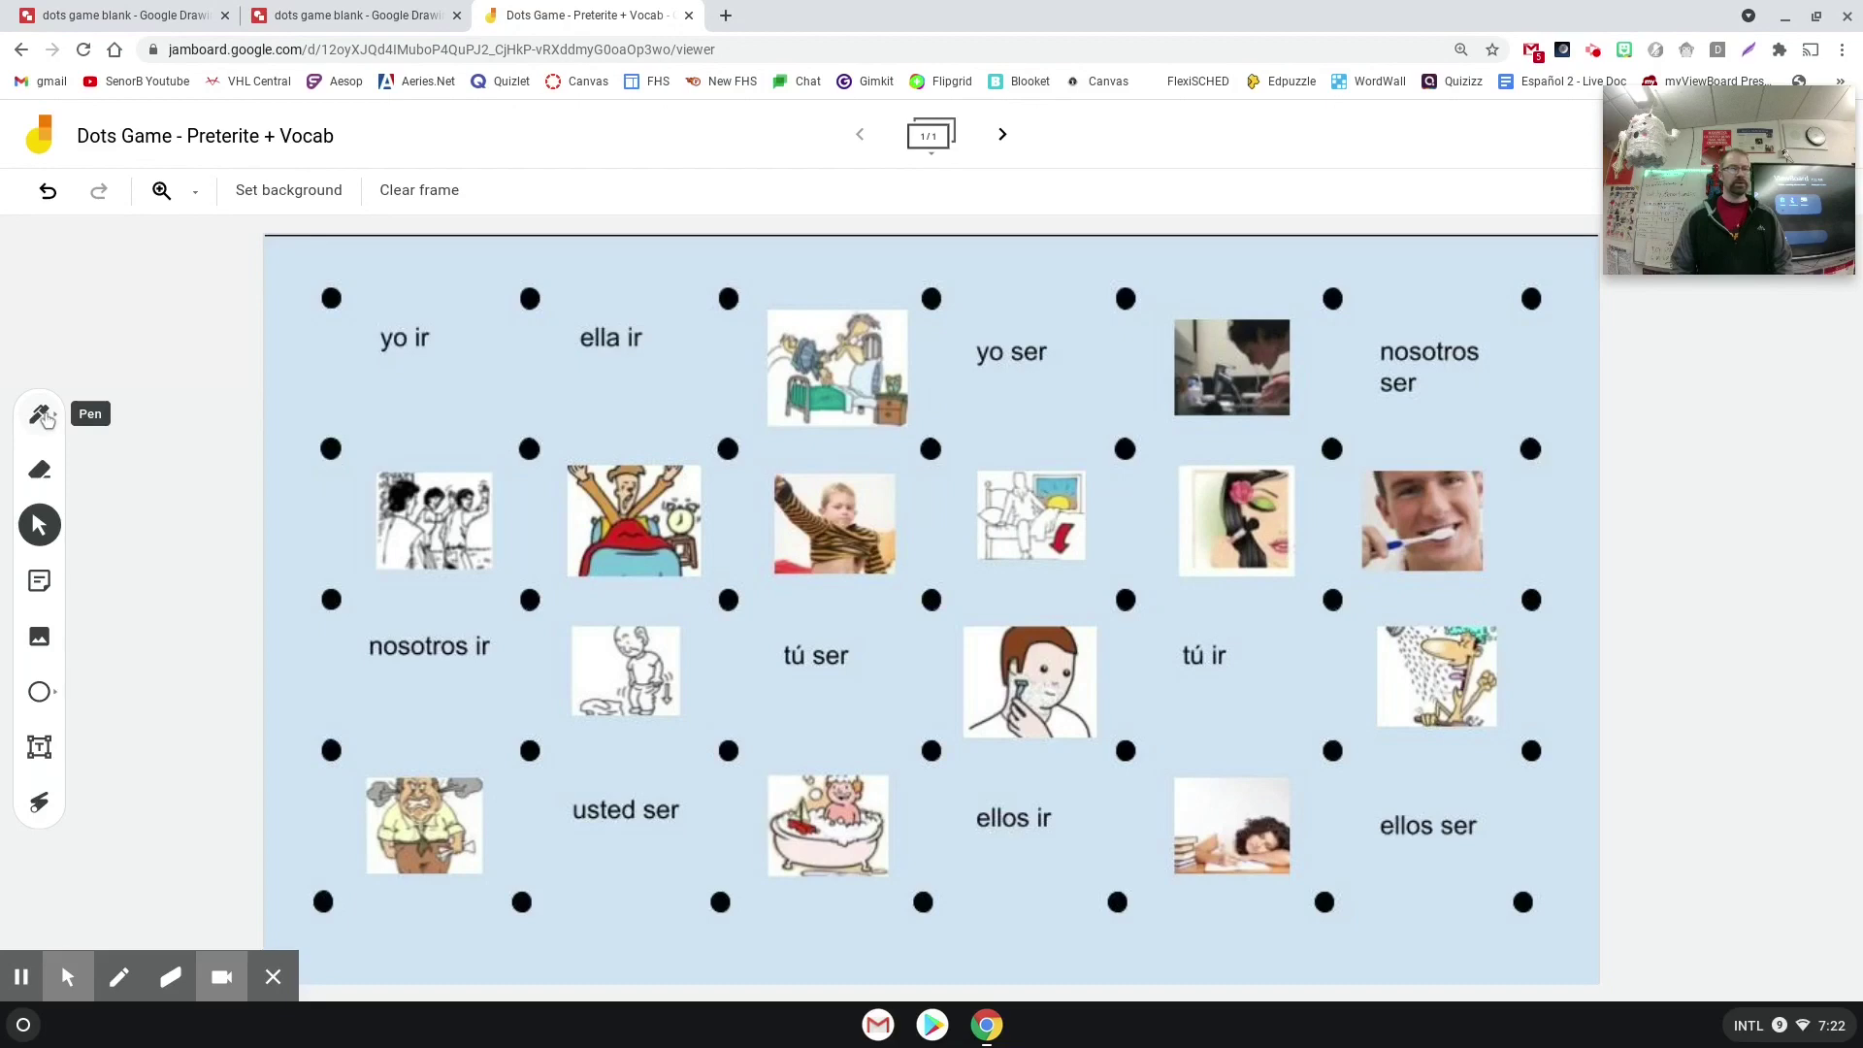
Step: Draw a red pen line down the left of yo ir and a green line across its top
left_click(42, 416)
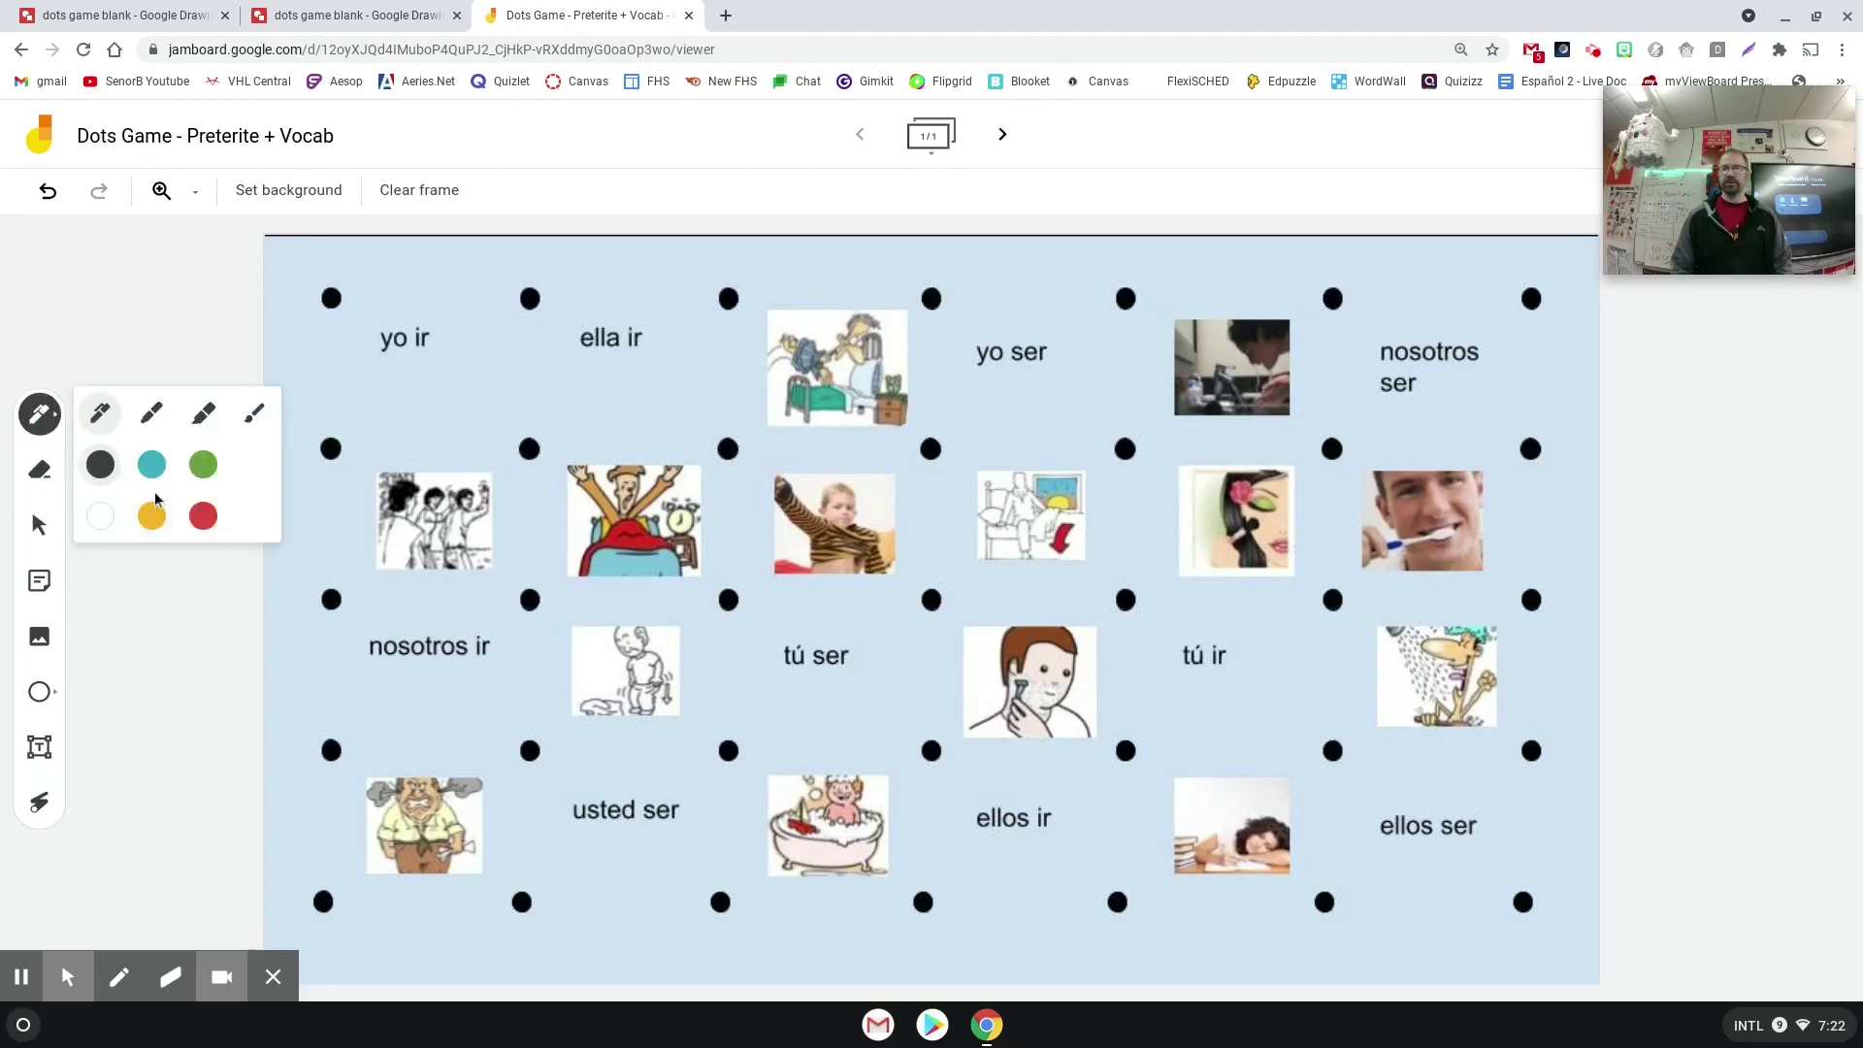
left_click(205, 523)
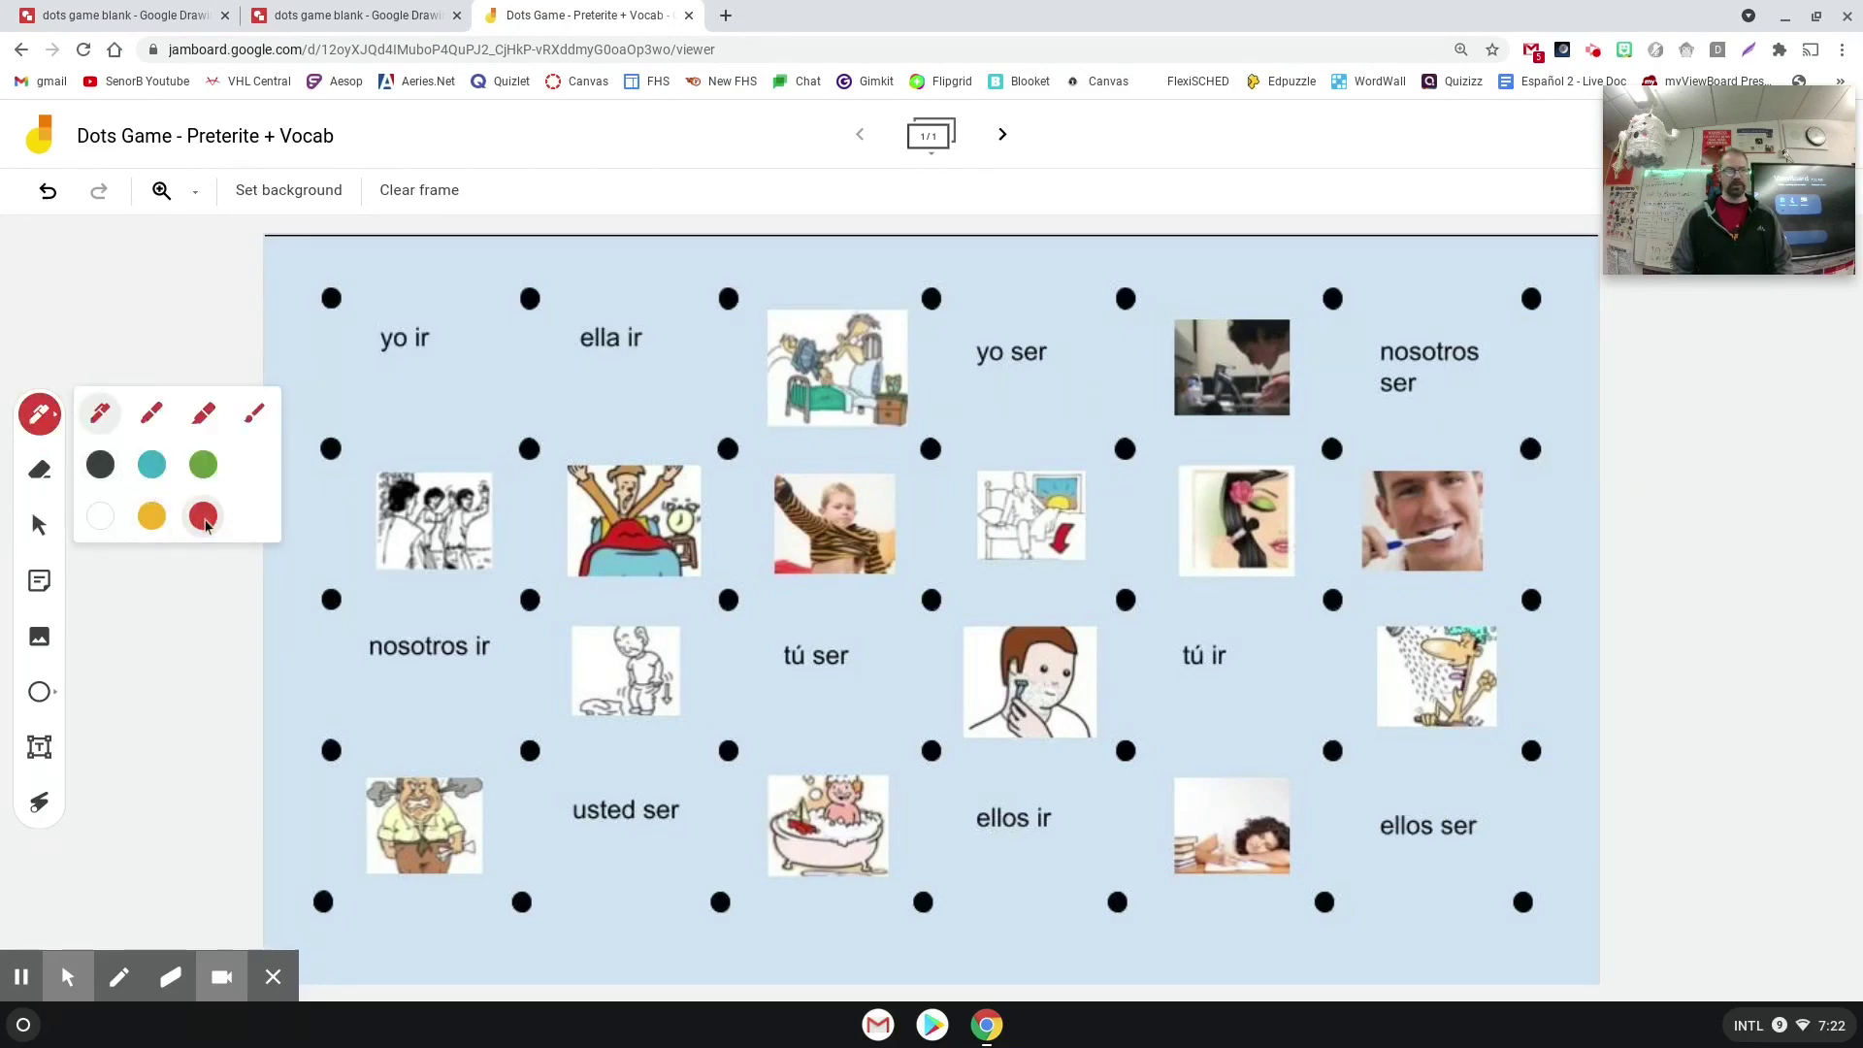
left_click(330, 302)
left_click_drag(330, 298, 331, 444)
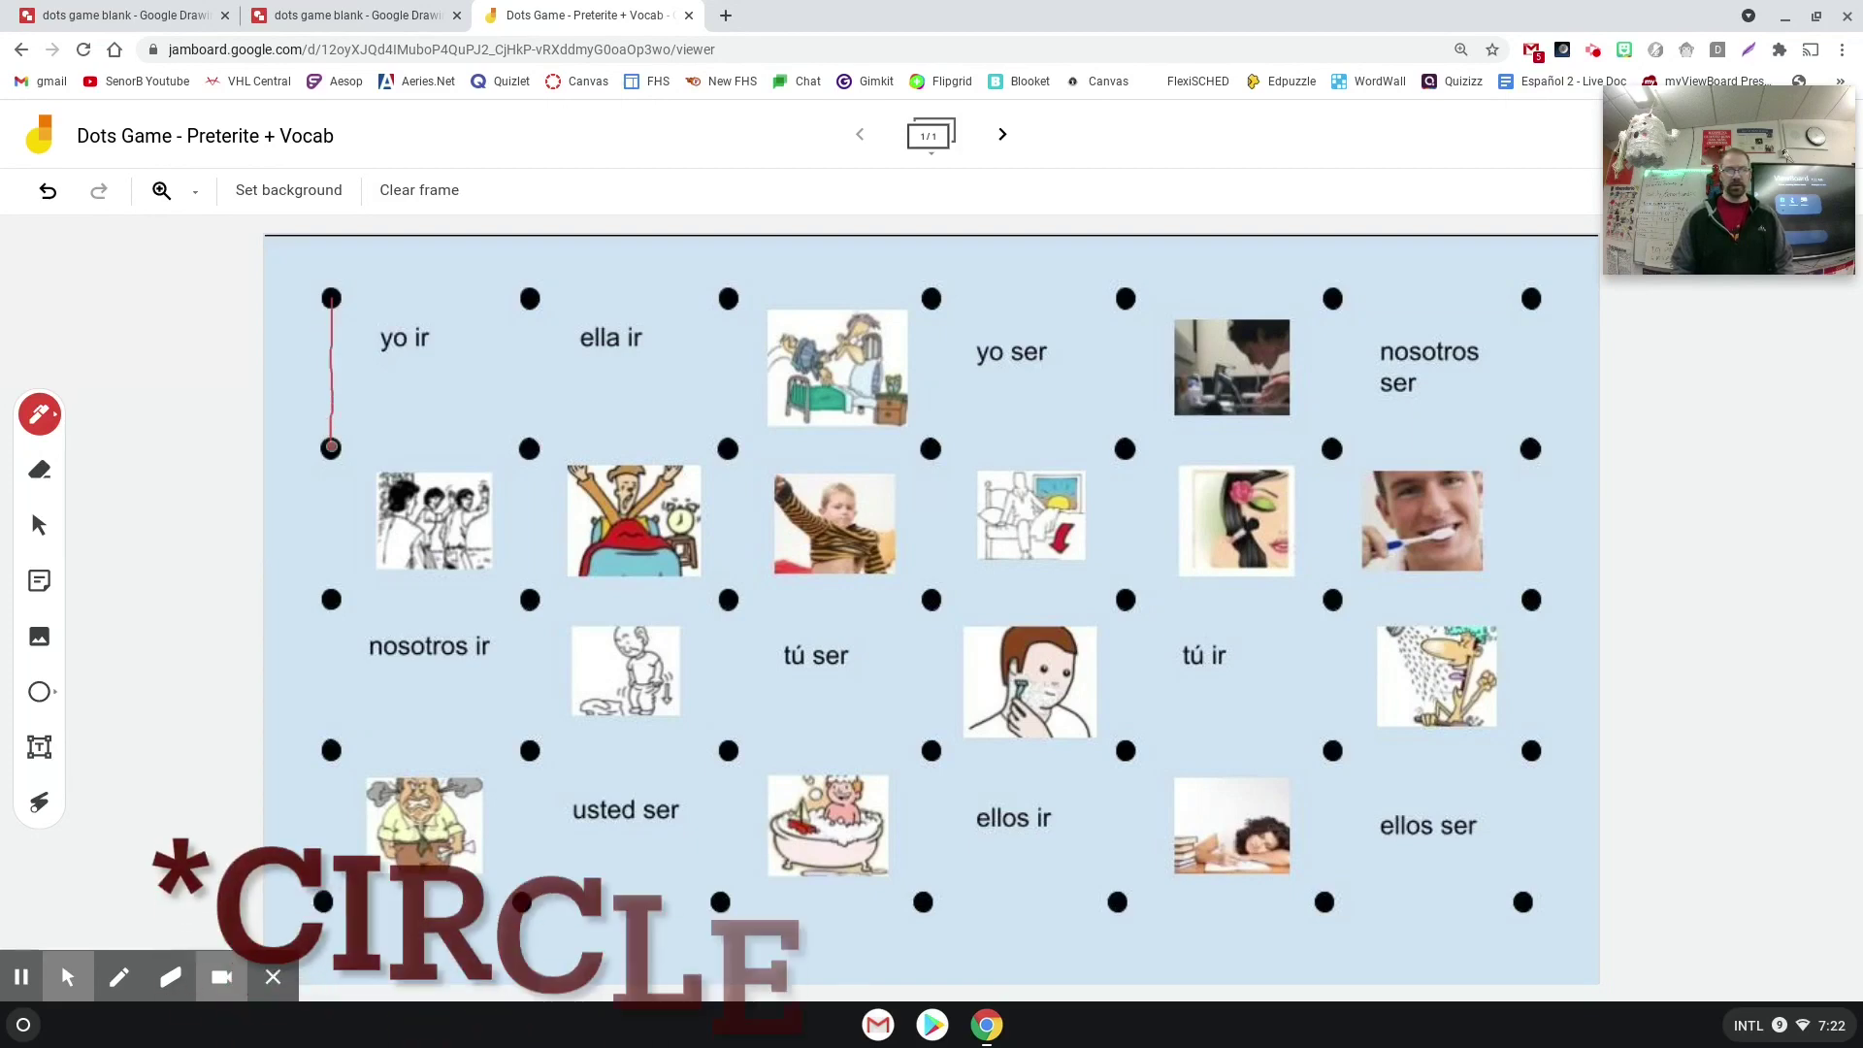
left_click(43, 416)
left_click(203, 465)
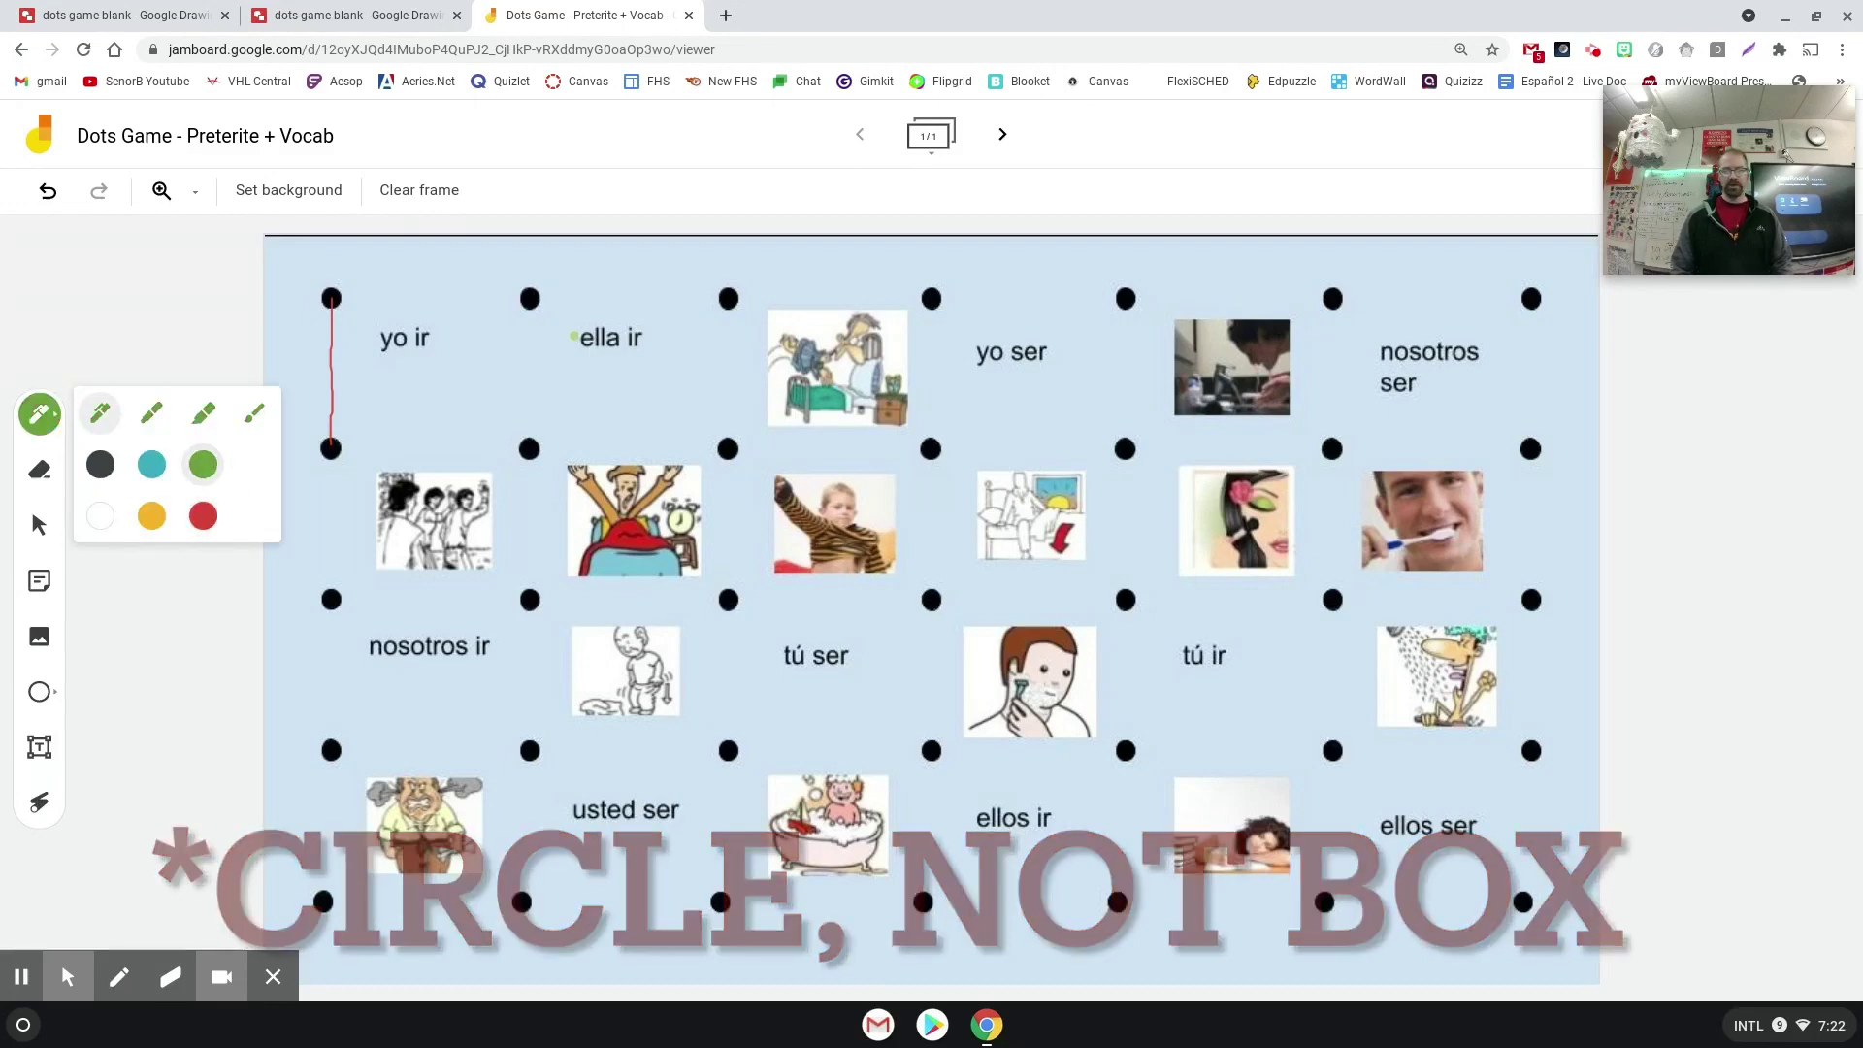
left_click_drag(332, 296, 528, 302)
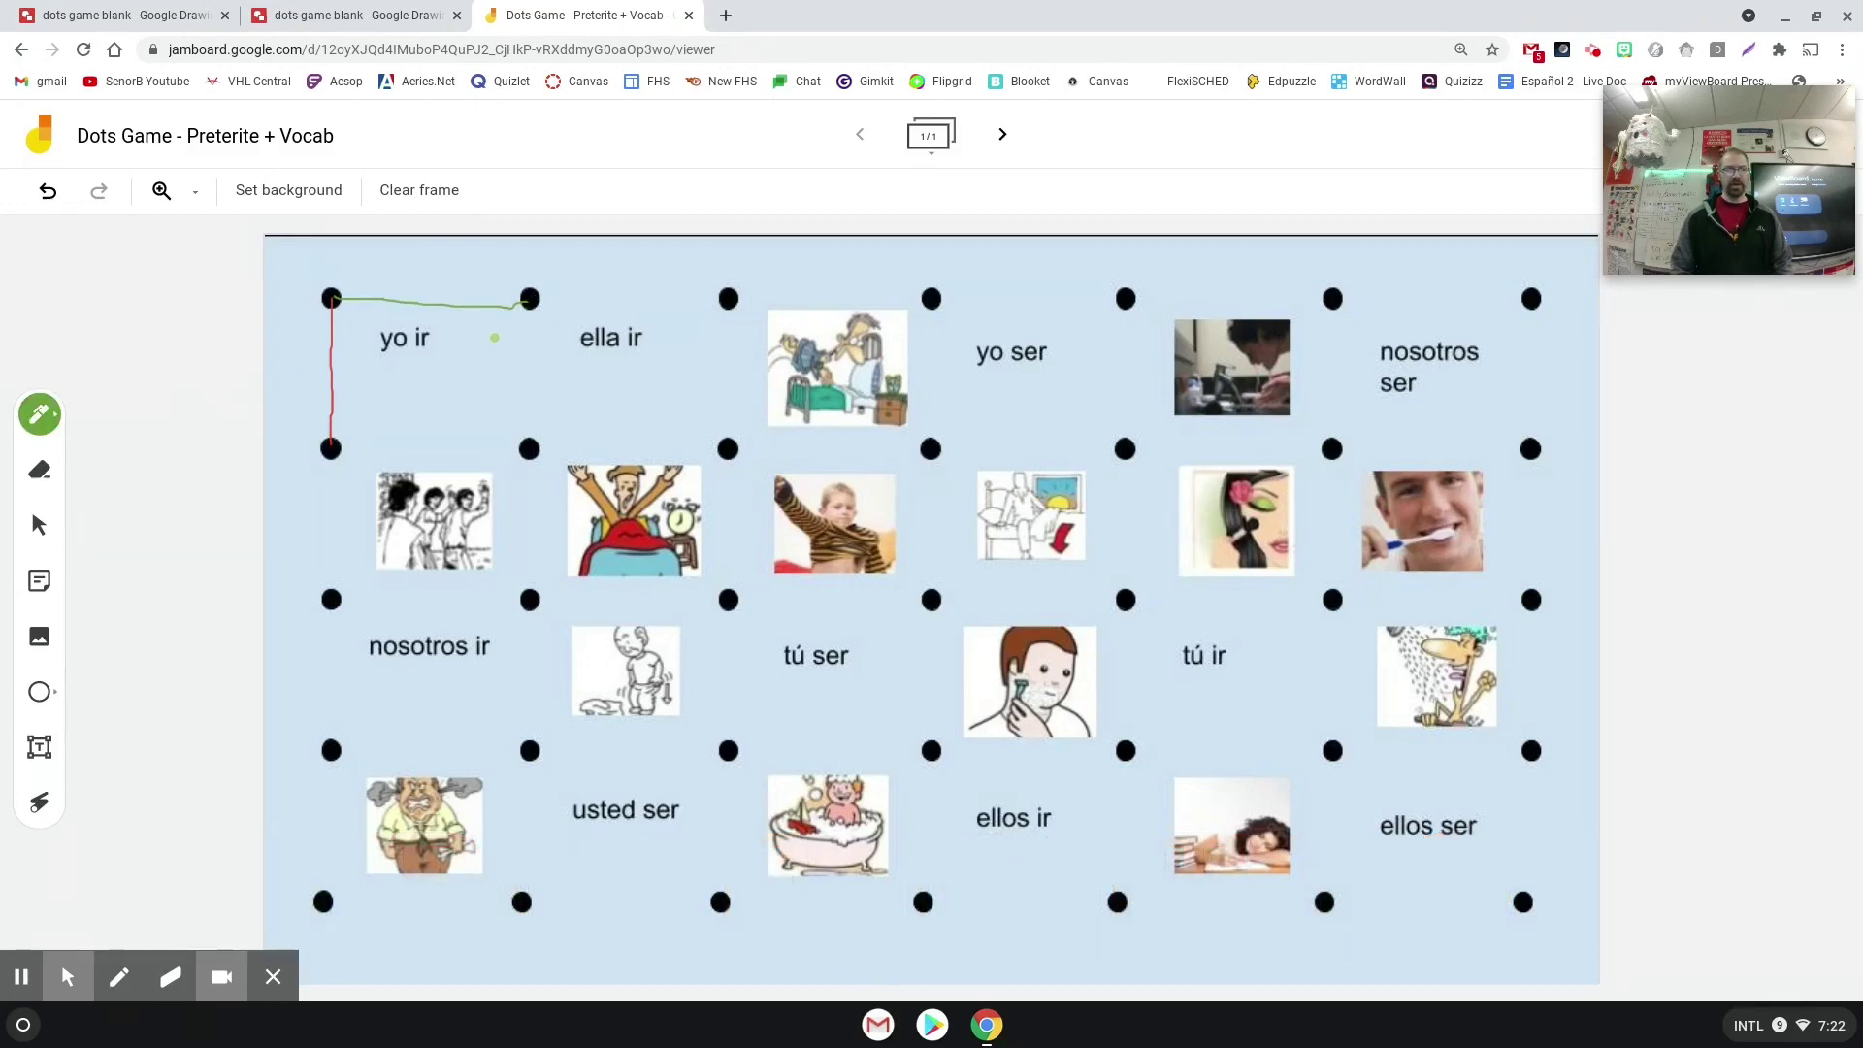
Step: Draw a red line along the bottom of yo ir and a green line down its right side
left_click(43, 416)
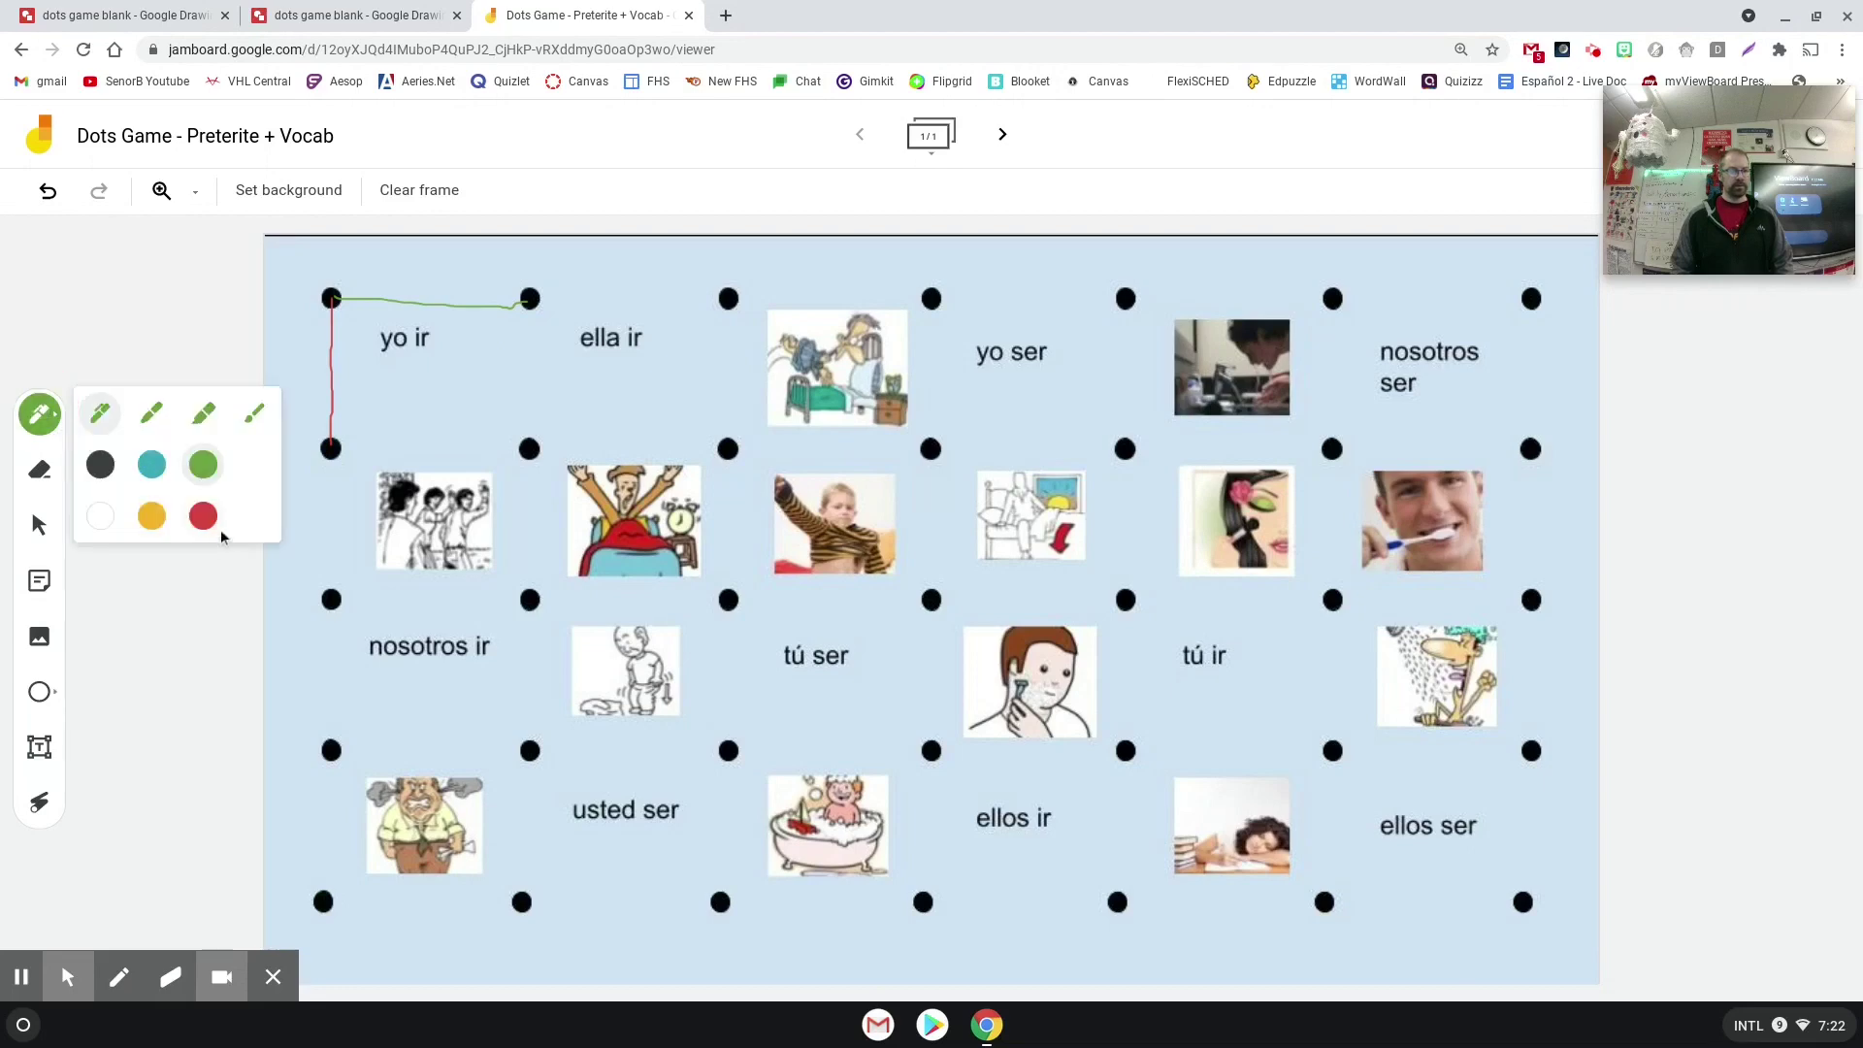
left_click(202, 516)
left_click_drag(331, 448, 529, 450)
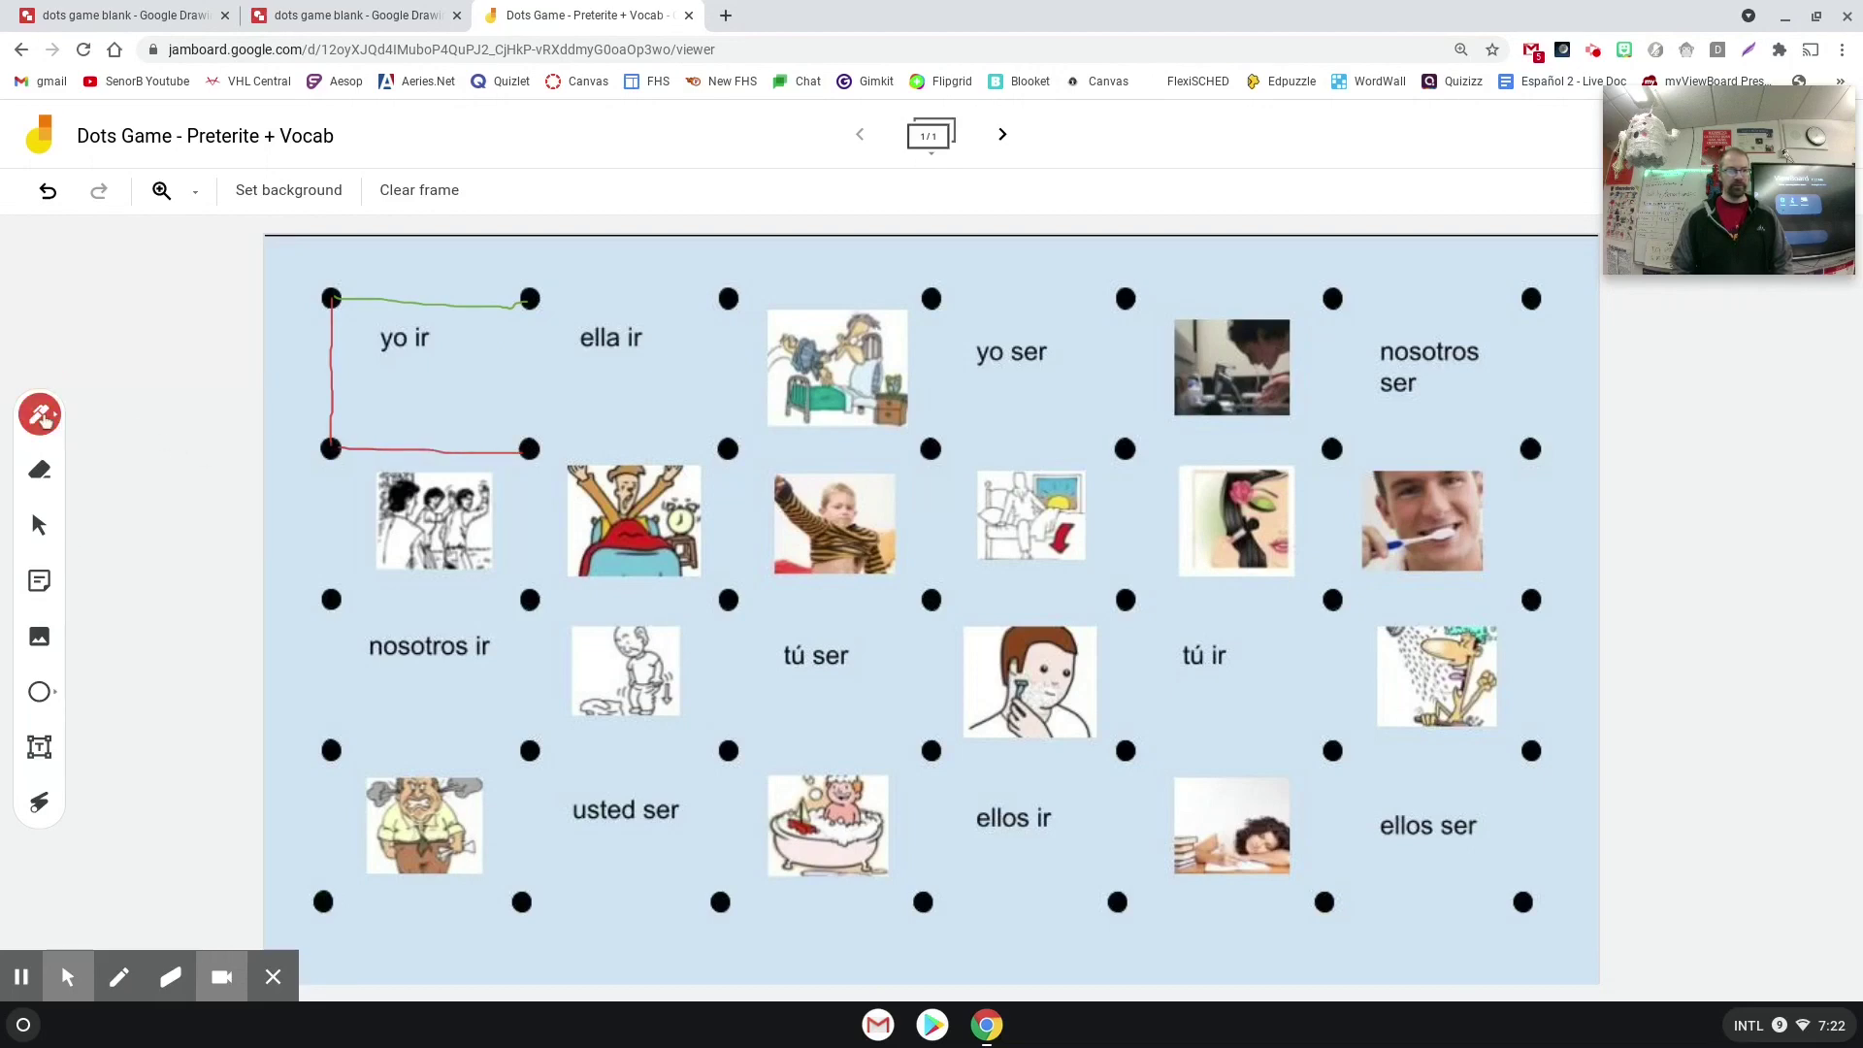
left_click(40, 415)
left_click(203, 465)
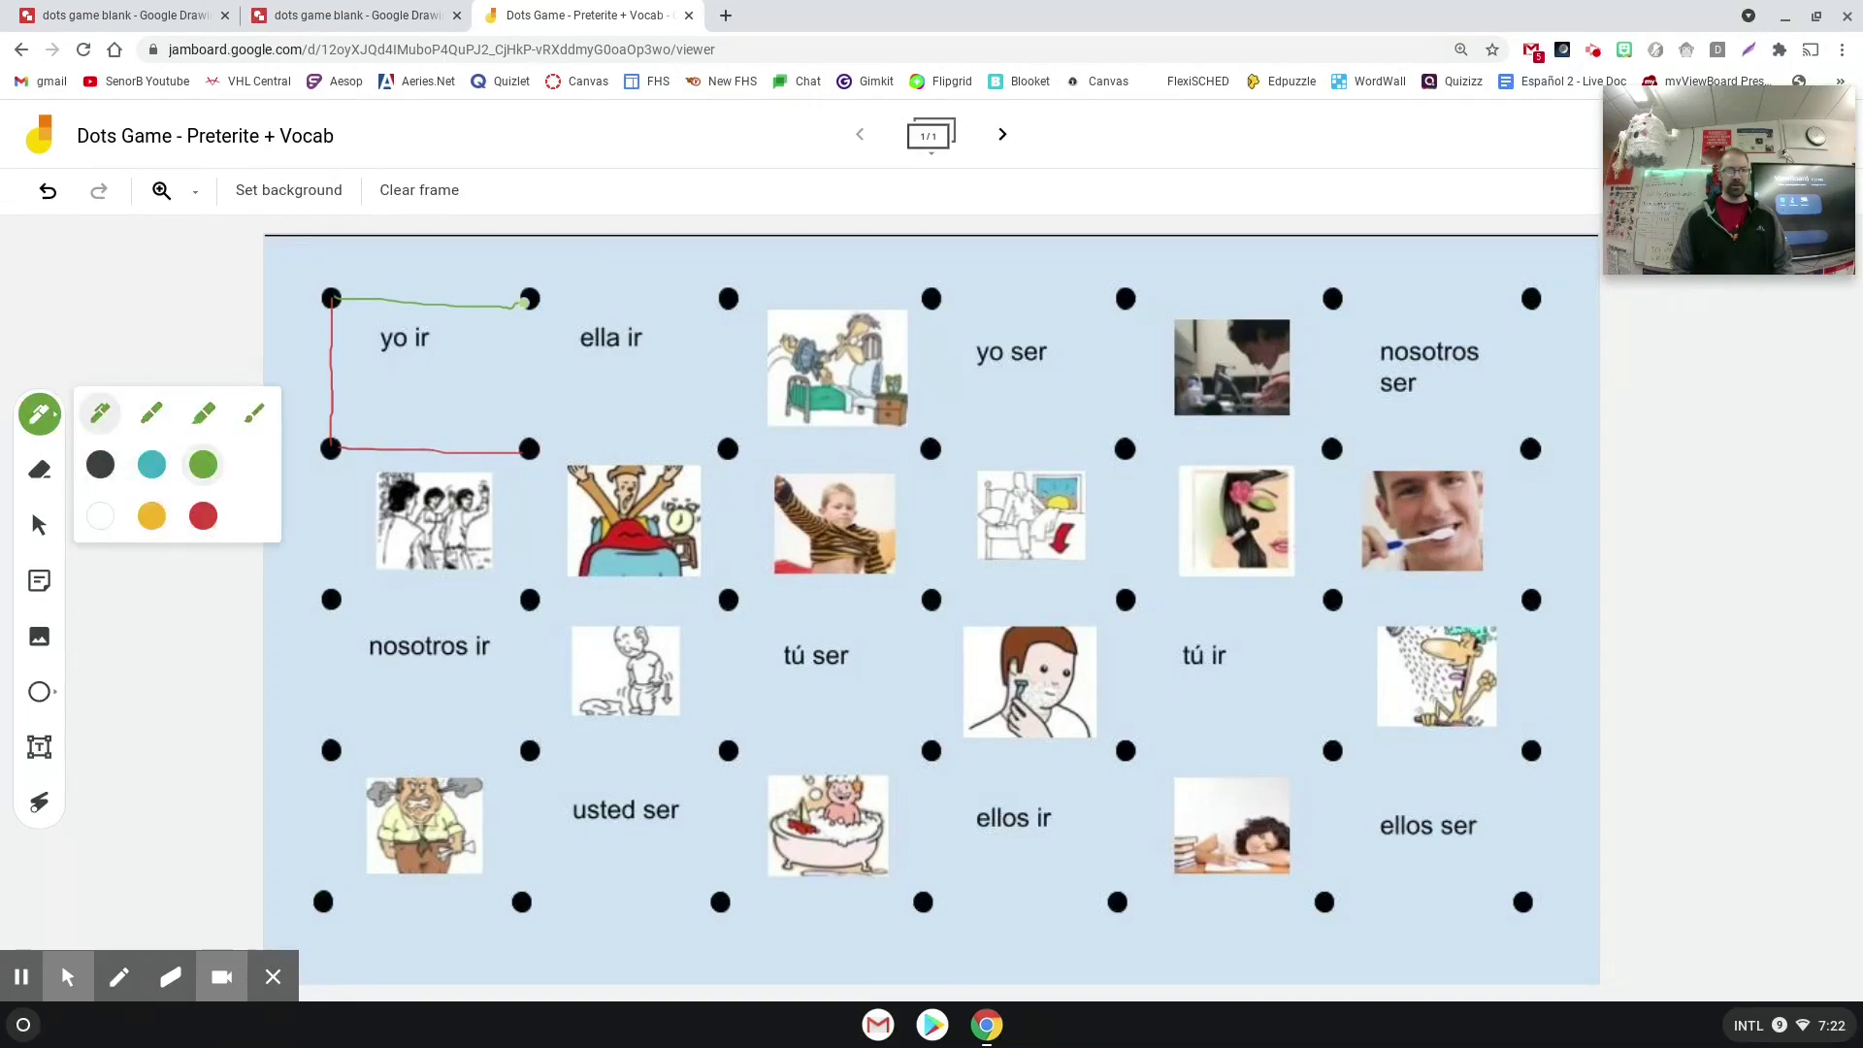
left_click_drag(529, 301, 530, 376)
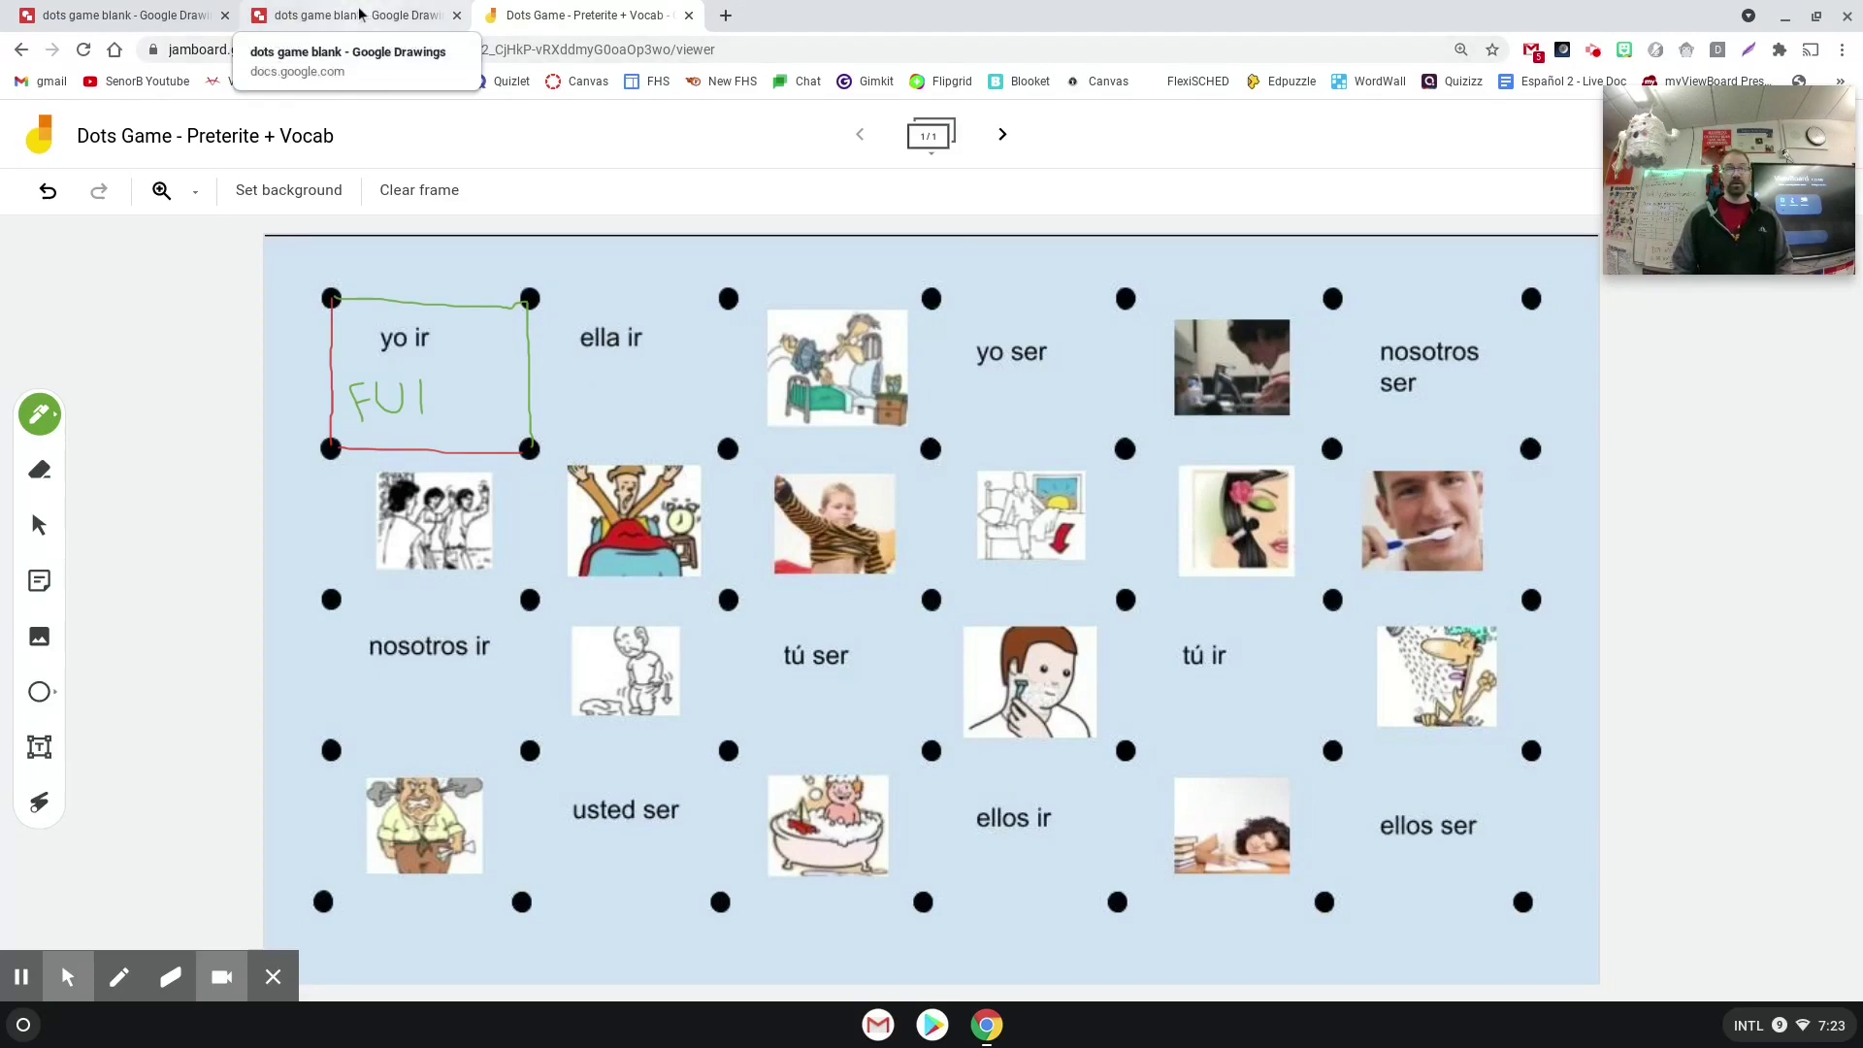
Step: Set the blank drawing's dots grid image fill colour to white
left_click(146, 14)
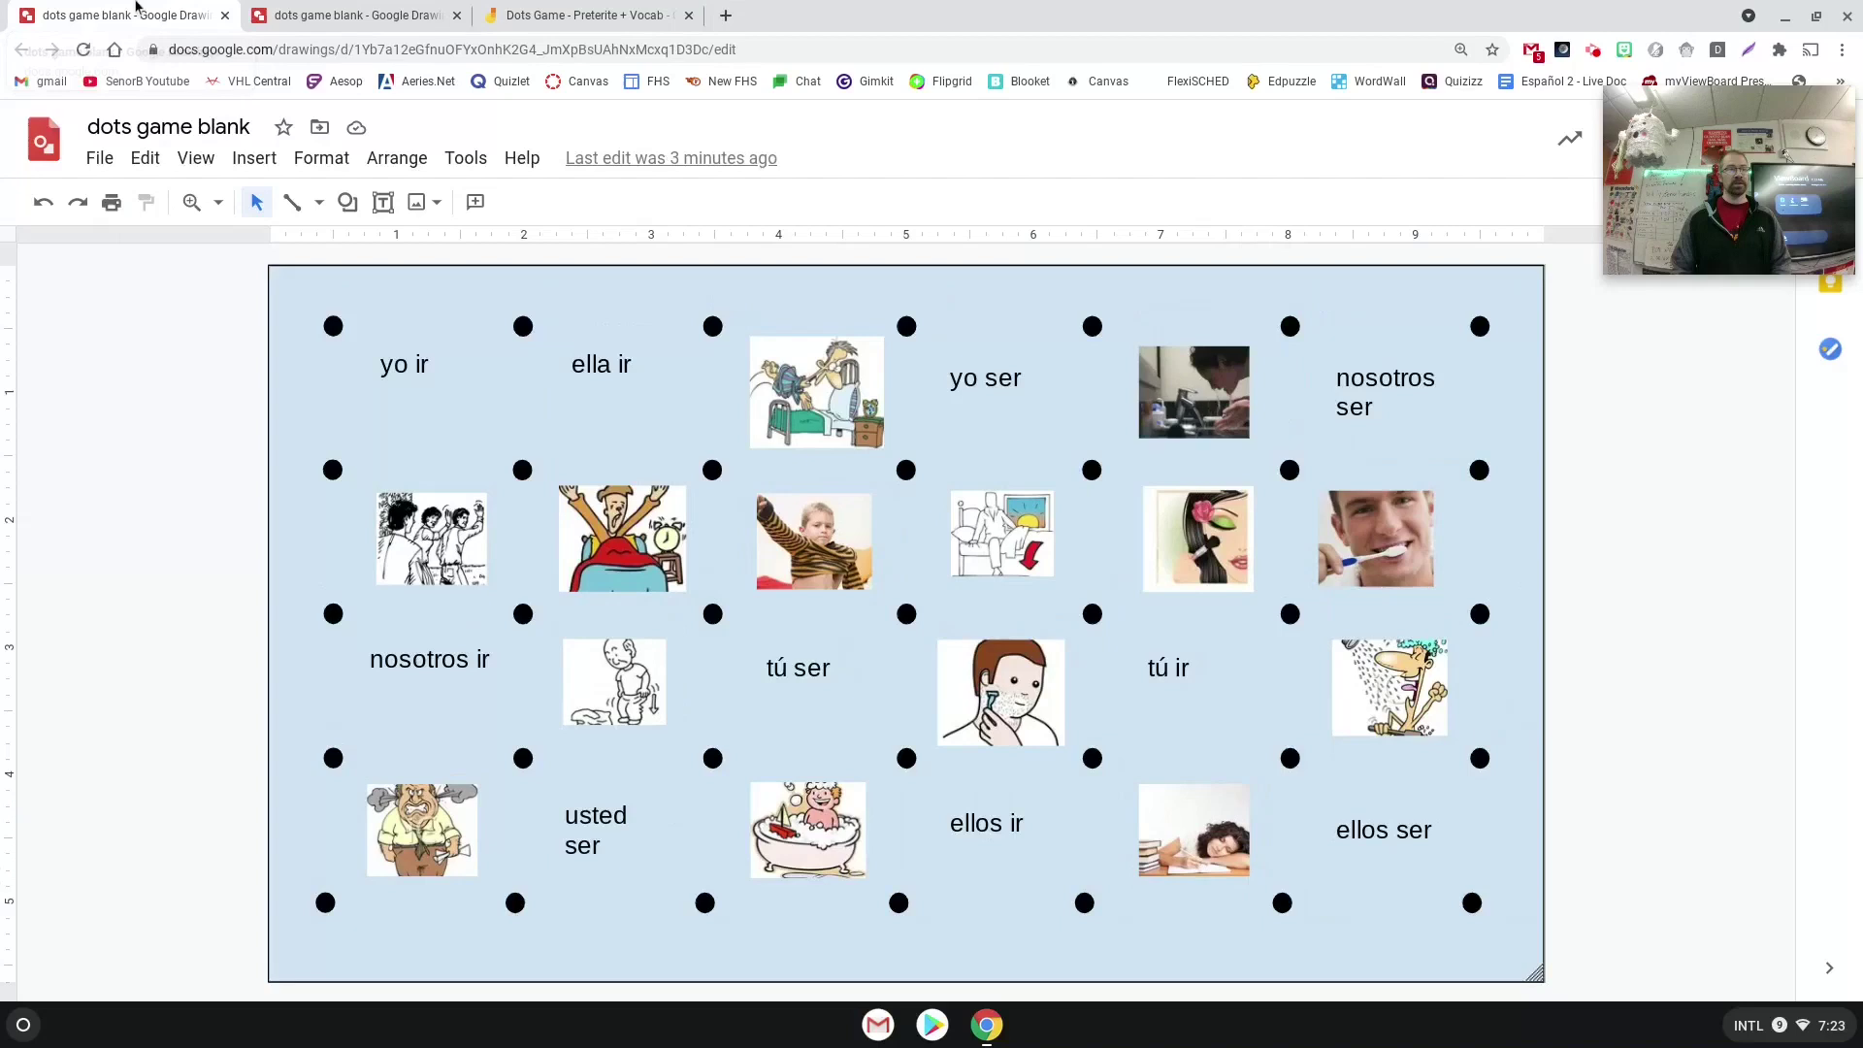
left_click(274, 12)
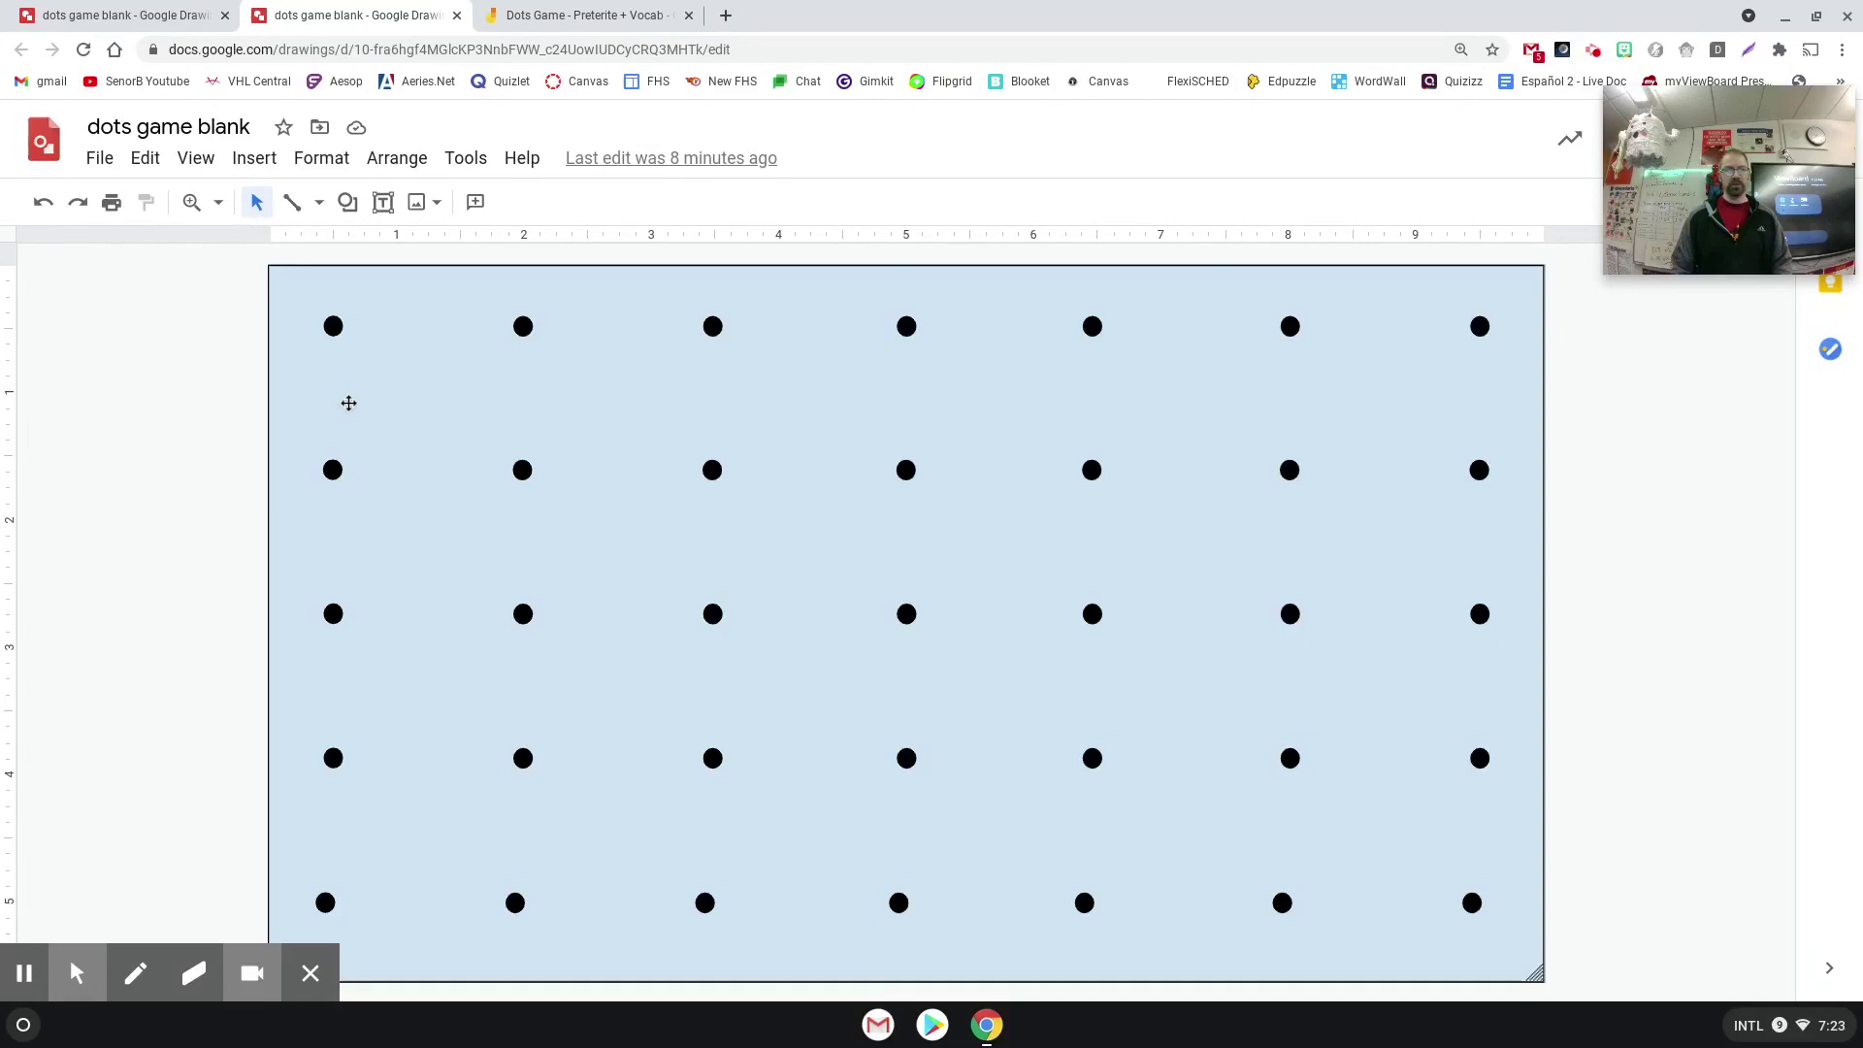
left_click(369, 393)
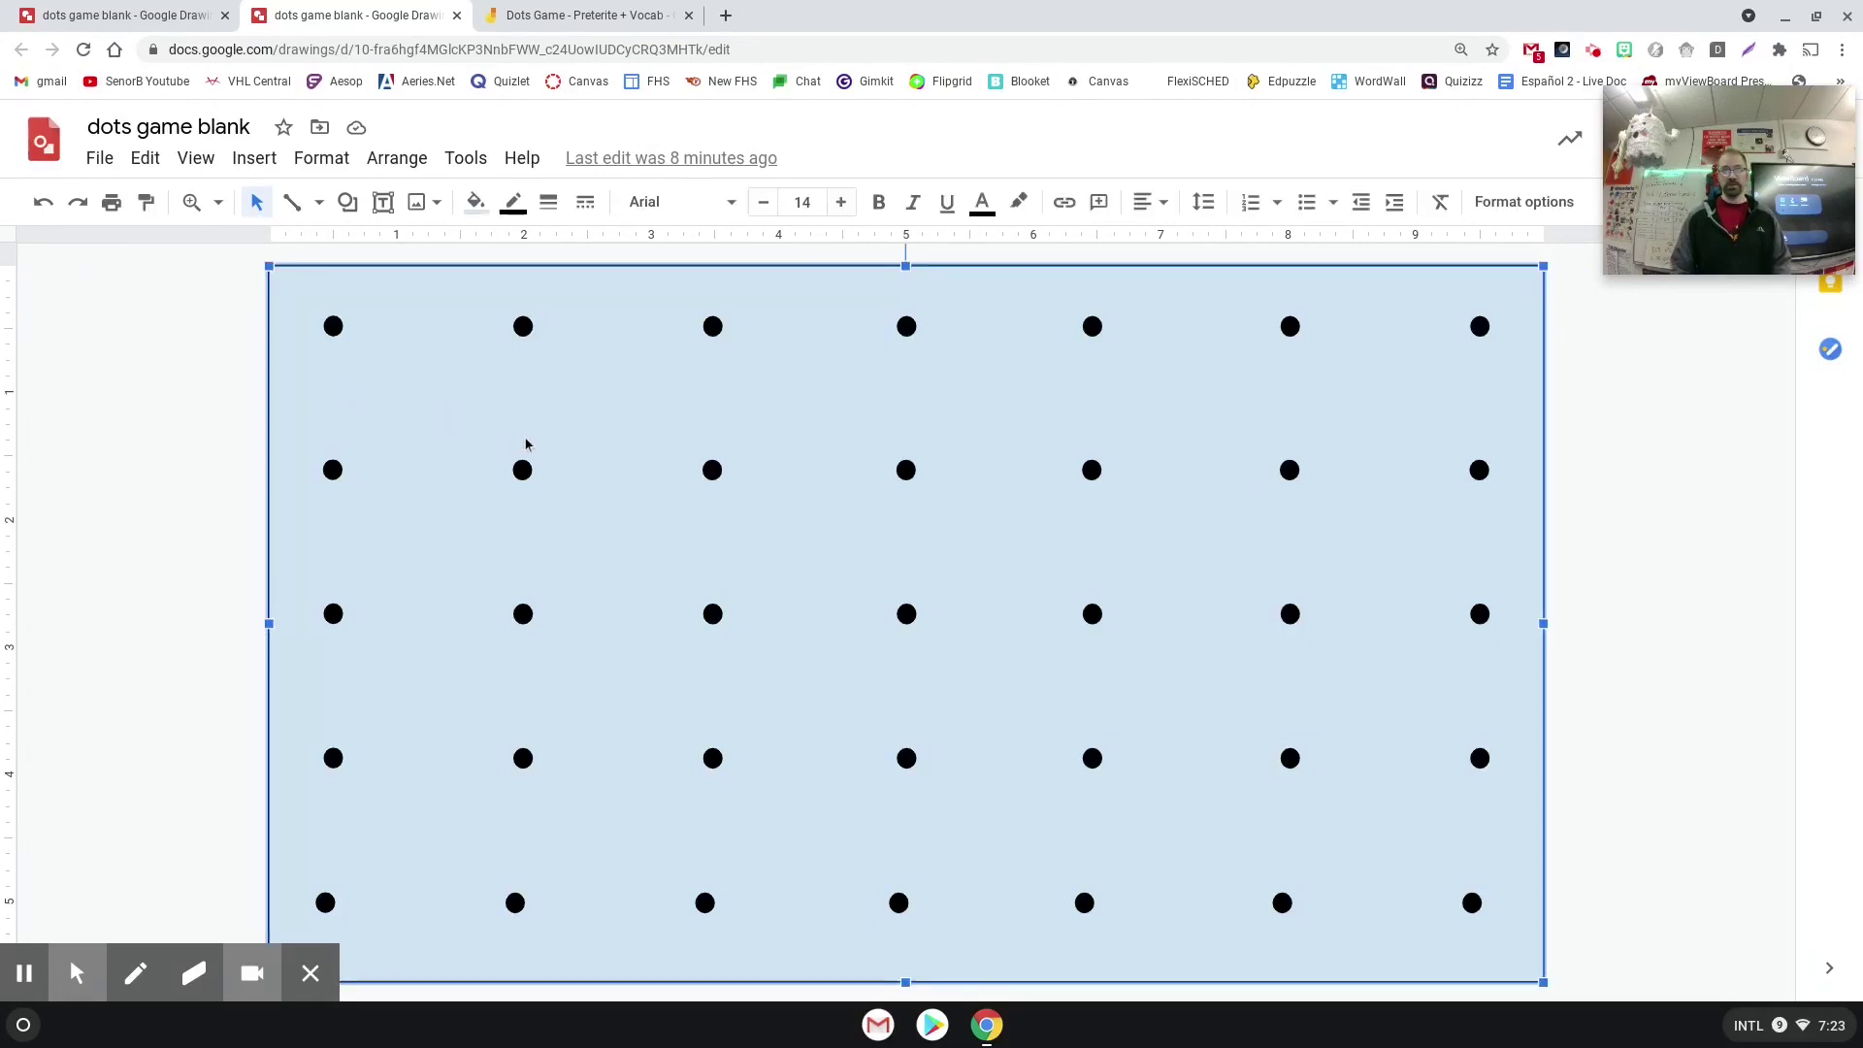
left_click(476, 202)
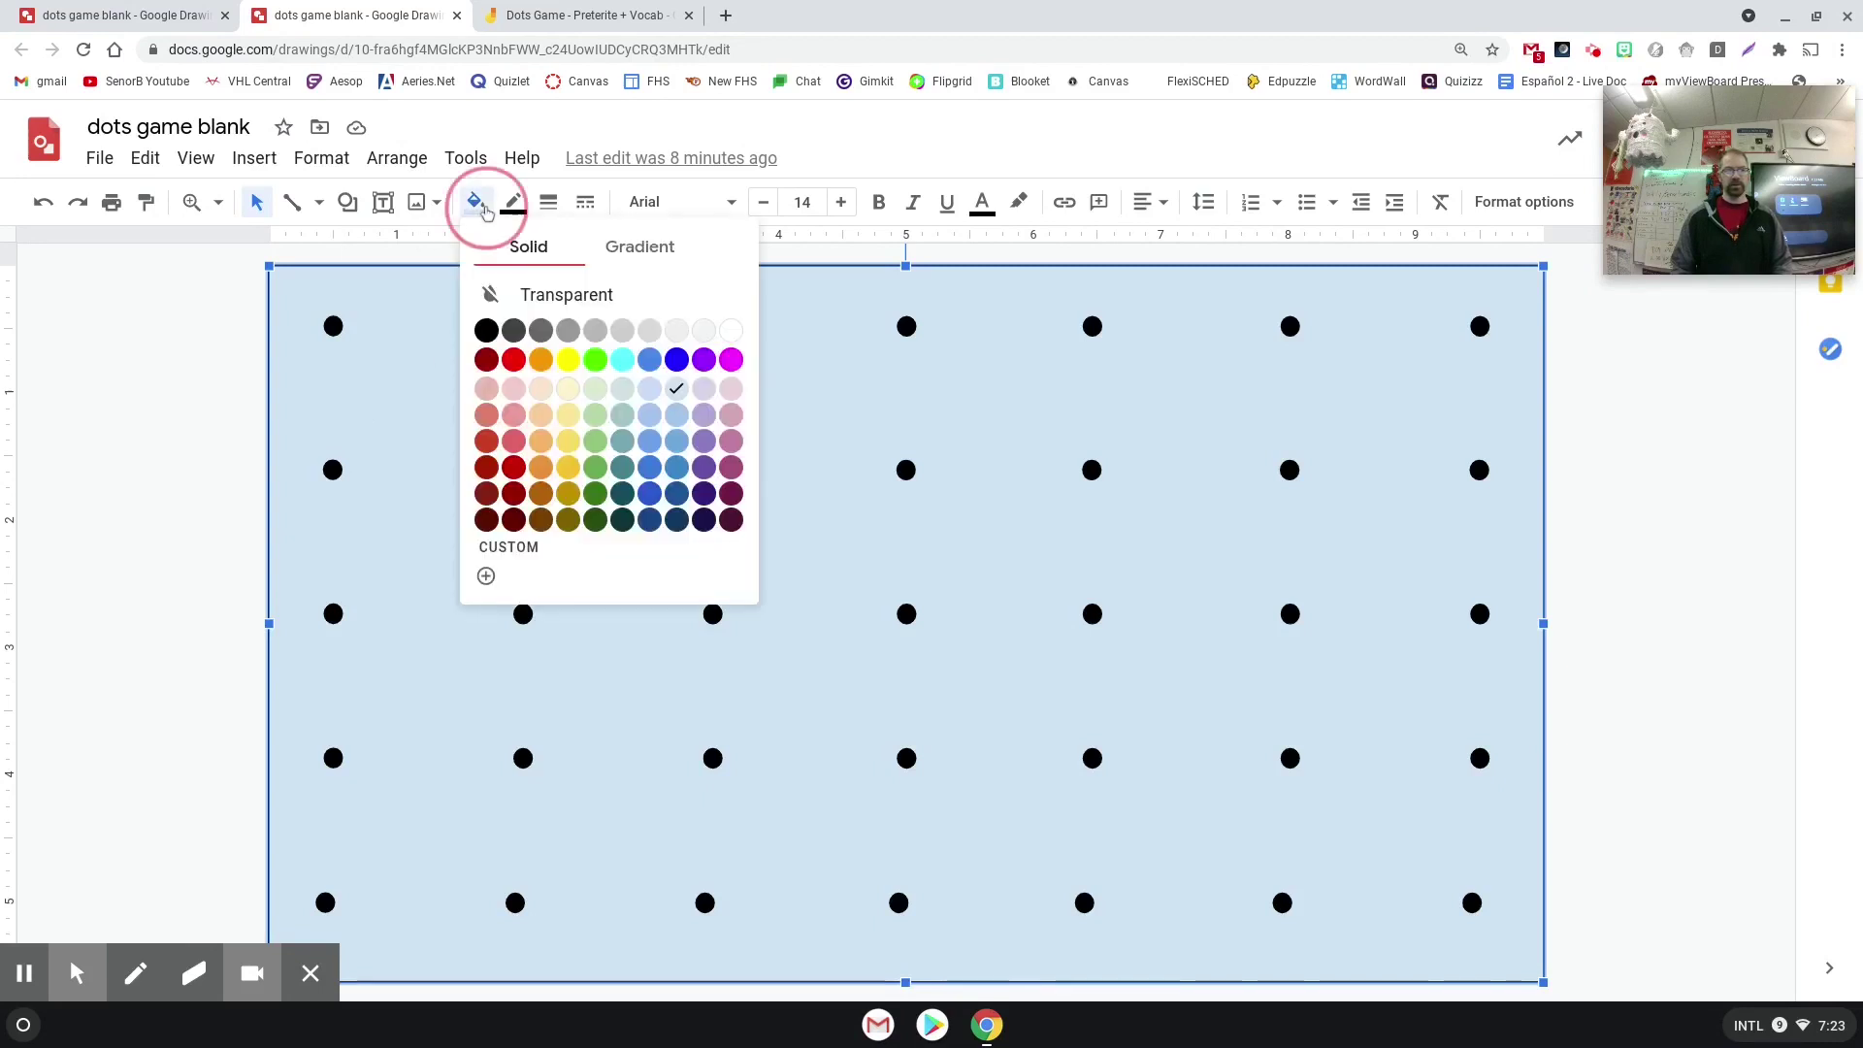
left_click(731, 330)
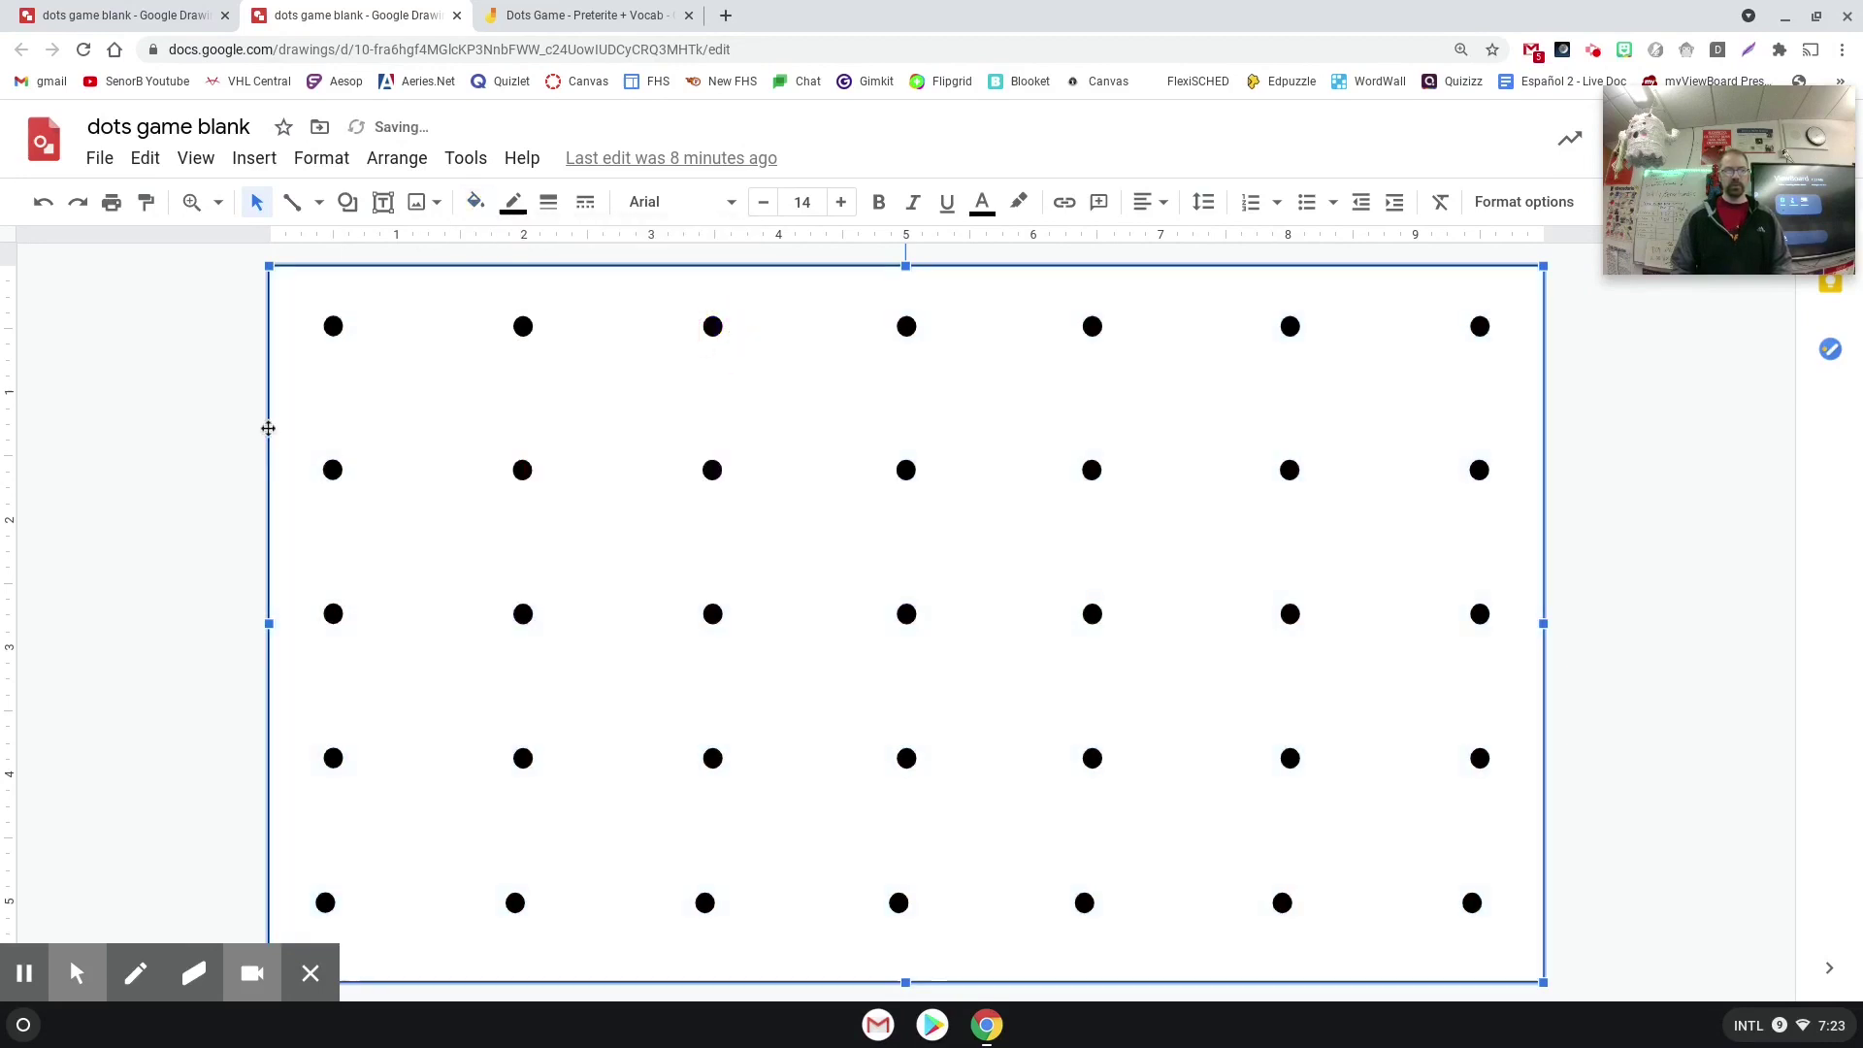
left_click(223, 431)
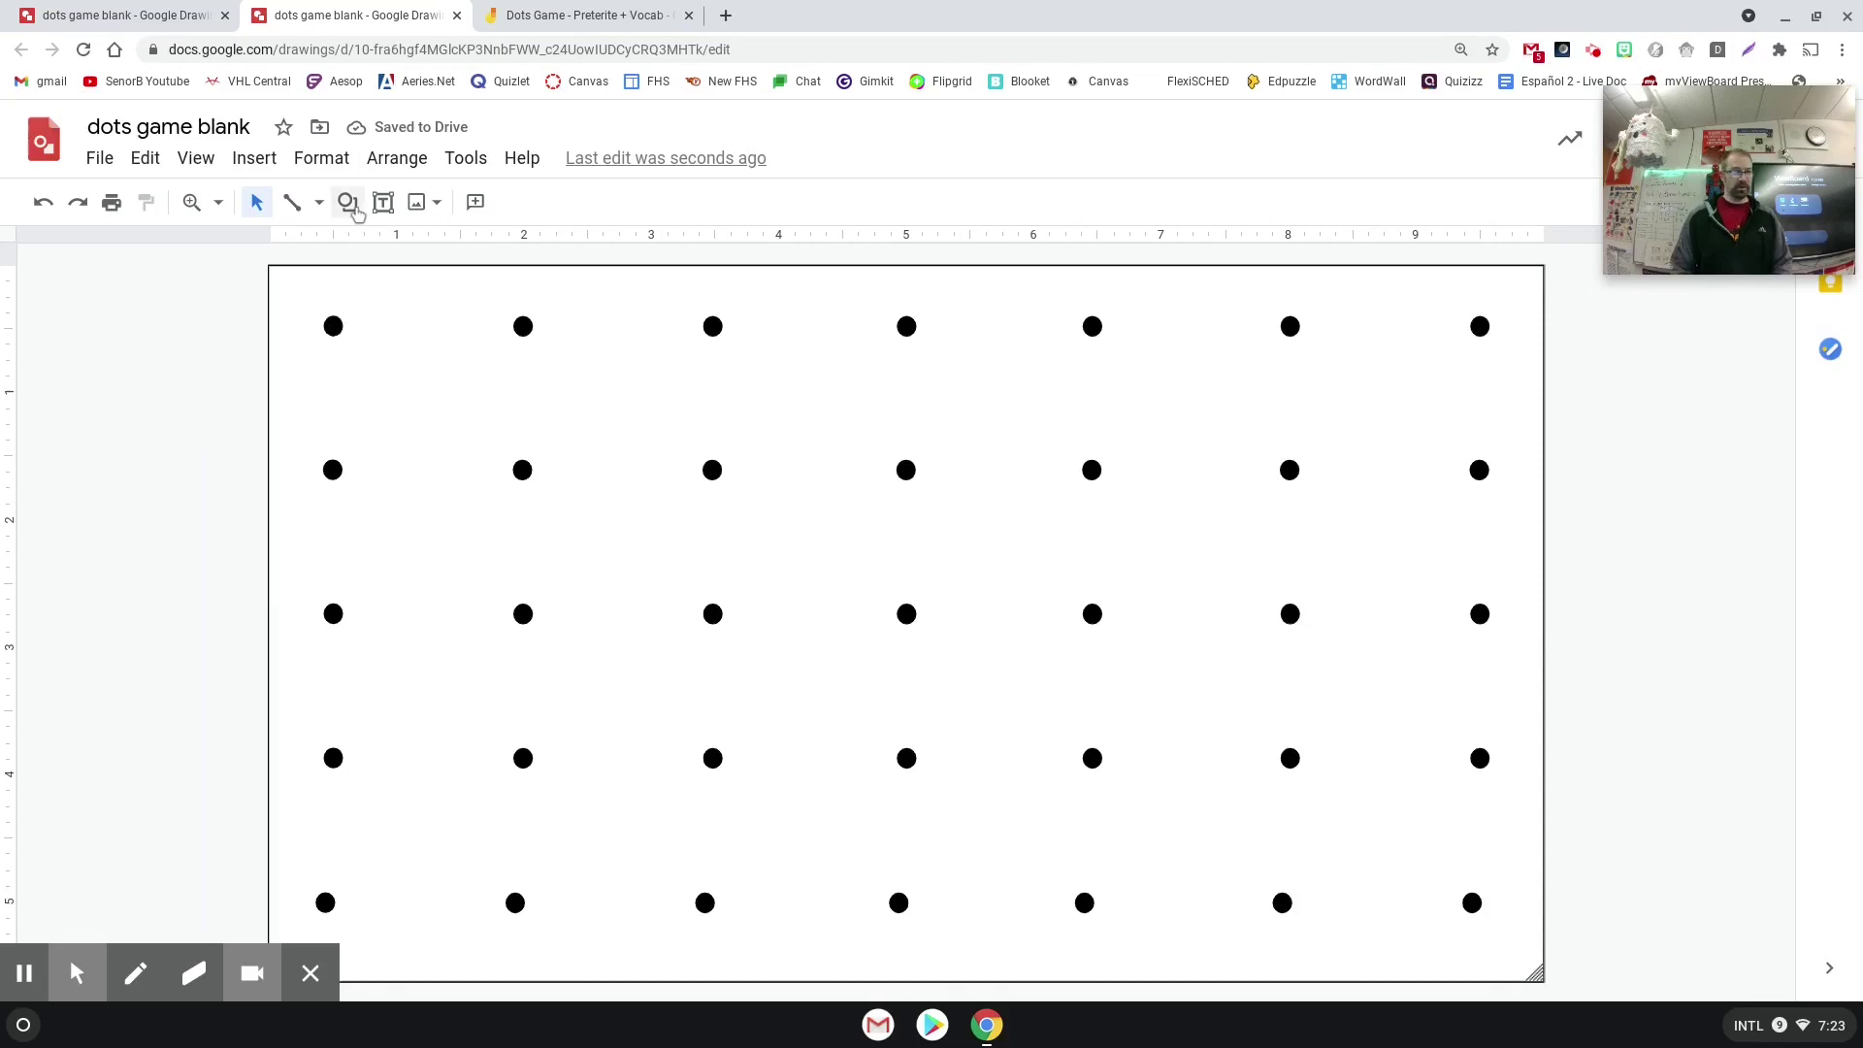
Step: Choose the Oval shape from the Shapes menu
left_click(348, 201)
mouse_move(388, 252)
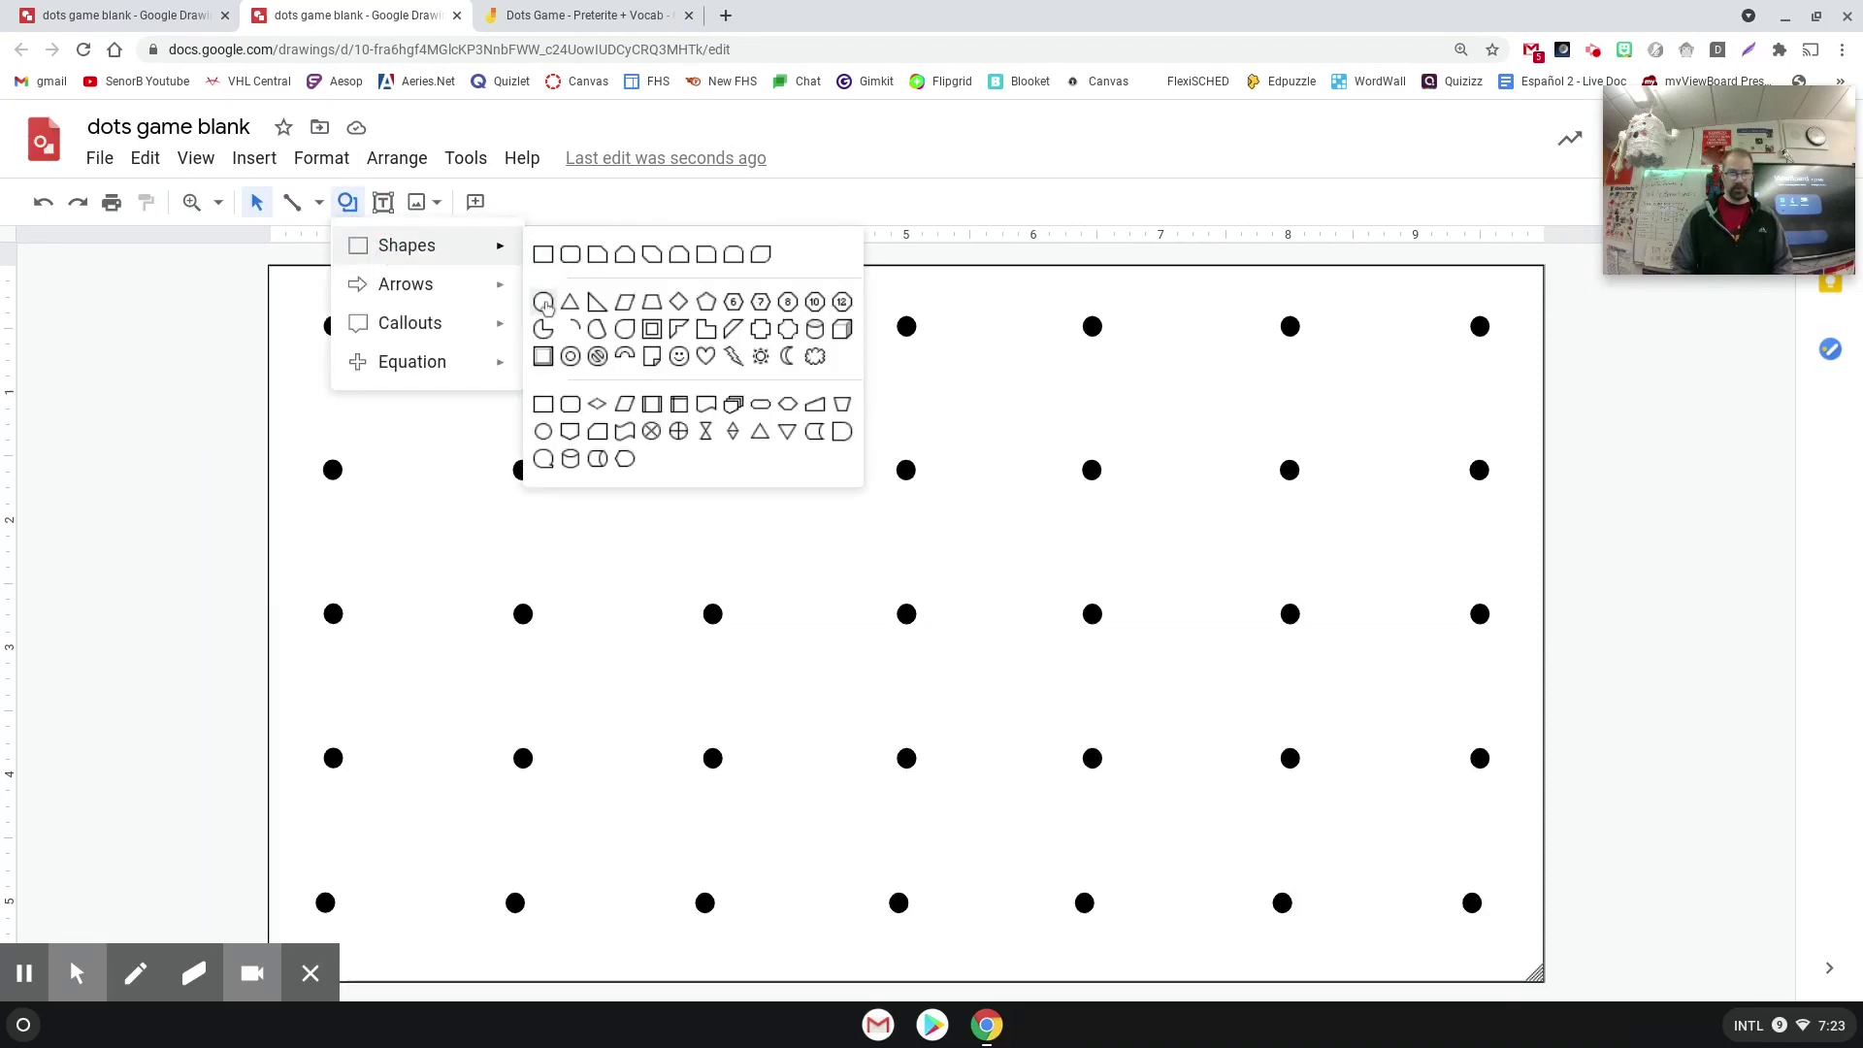
left_click(544, 303)
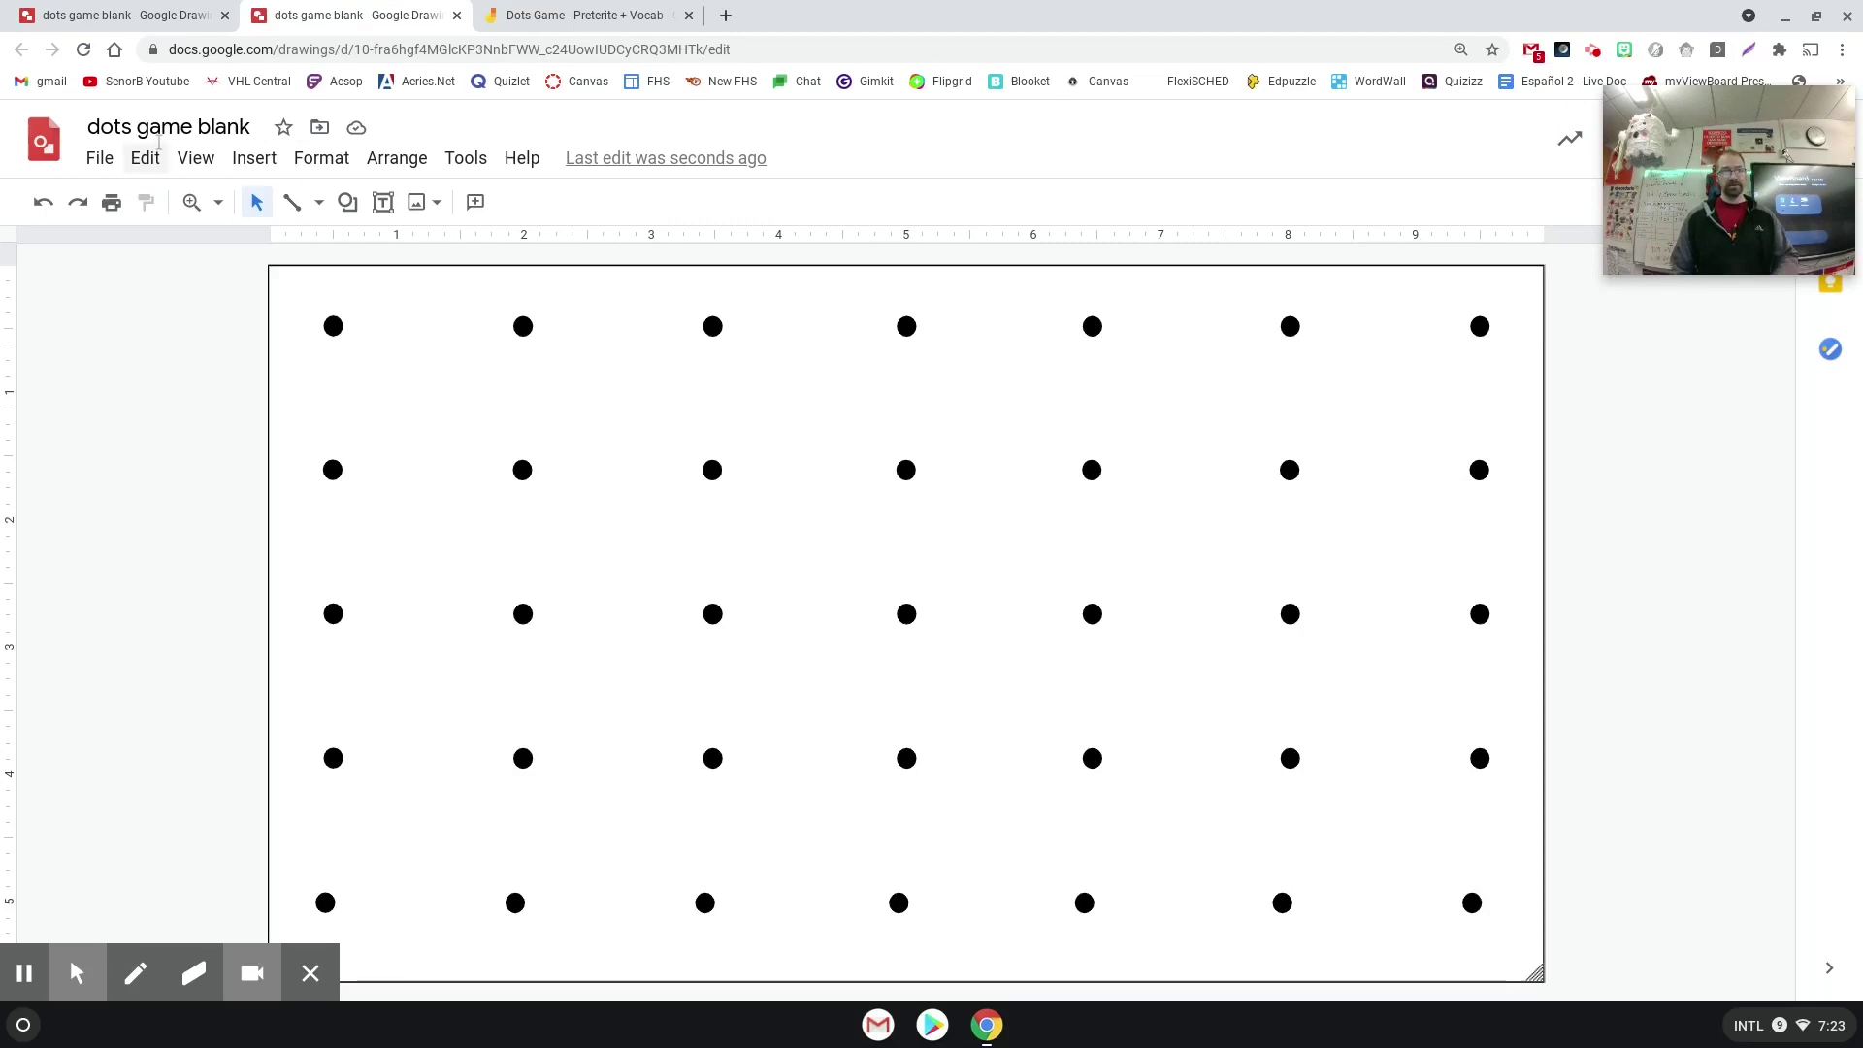
Step: In the filled dots game drawing, select the yo ir and ella ir text boxes
left_click(205, 129)
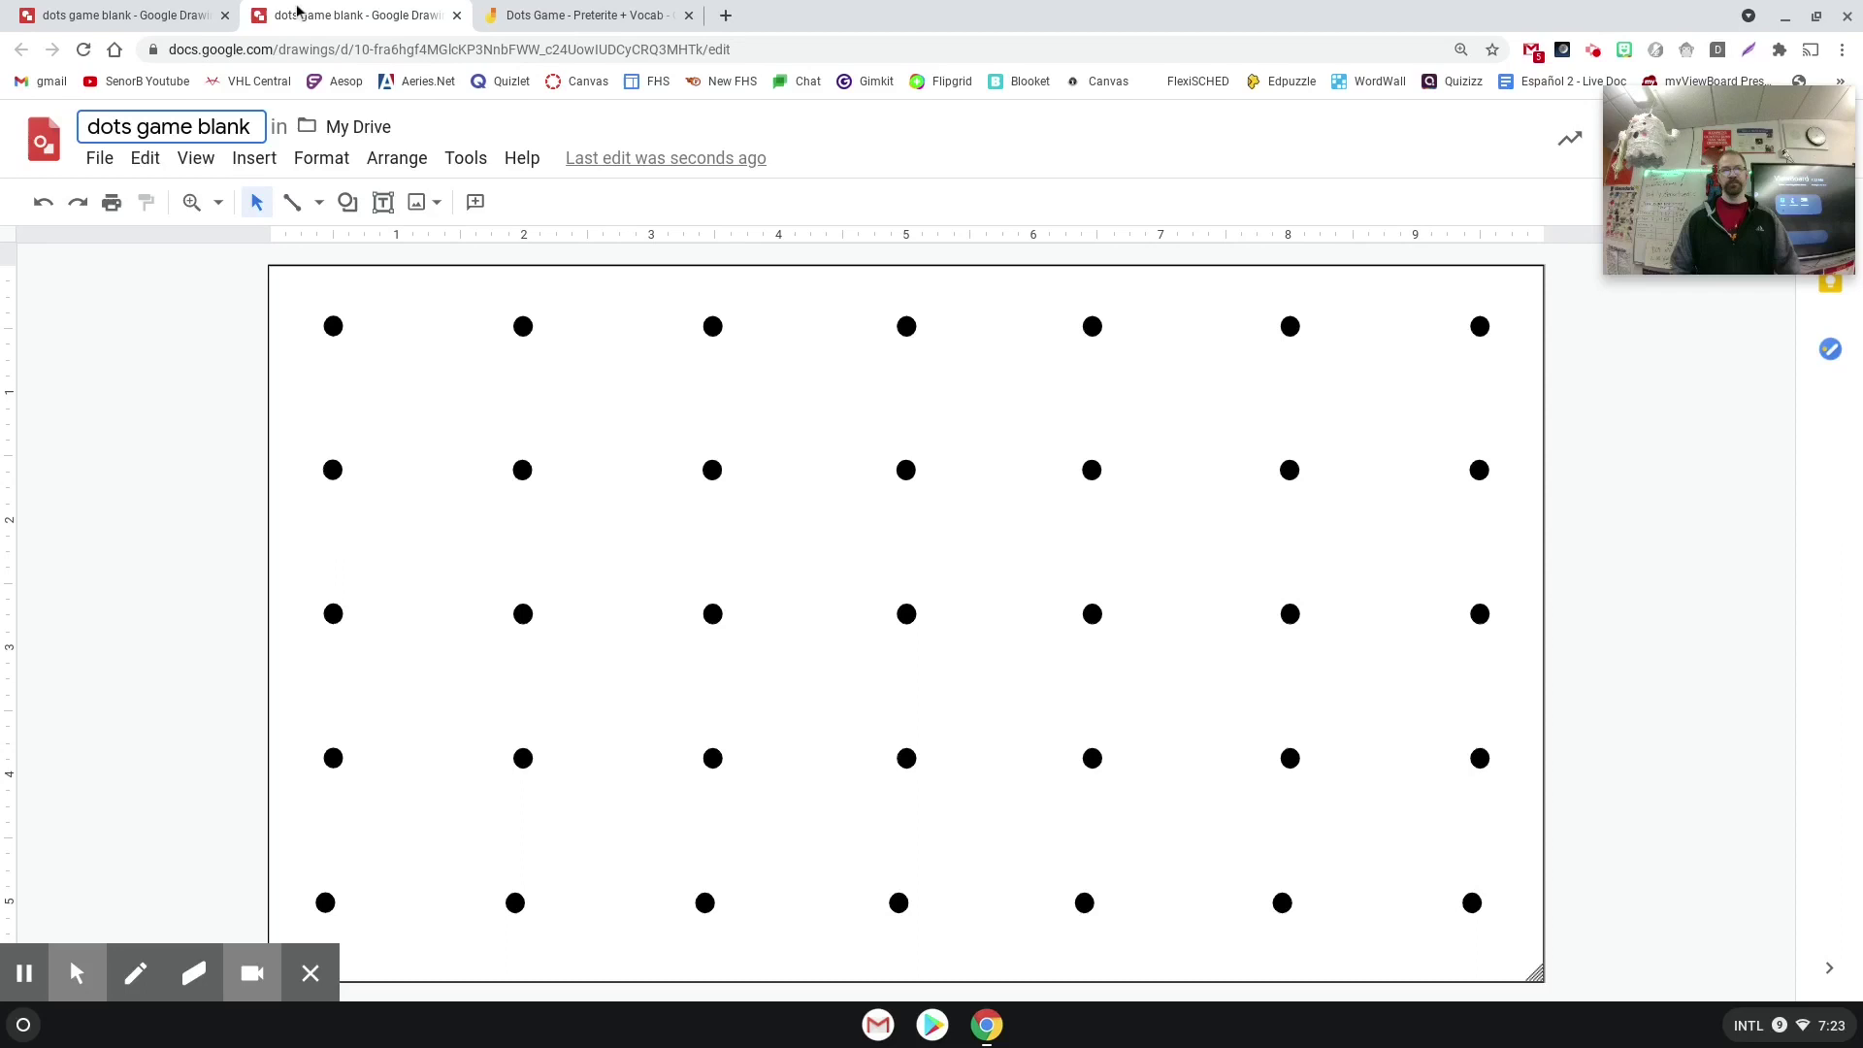
left_click(121, 15)
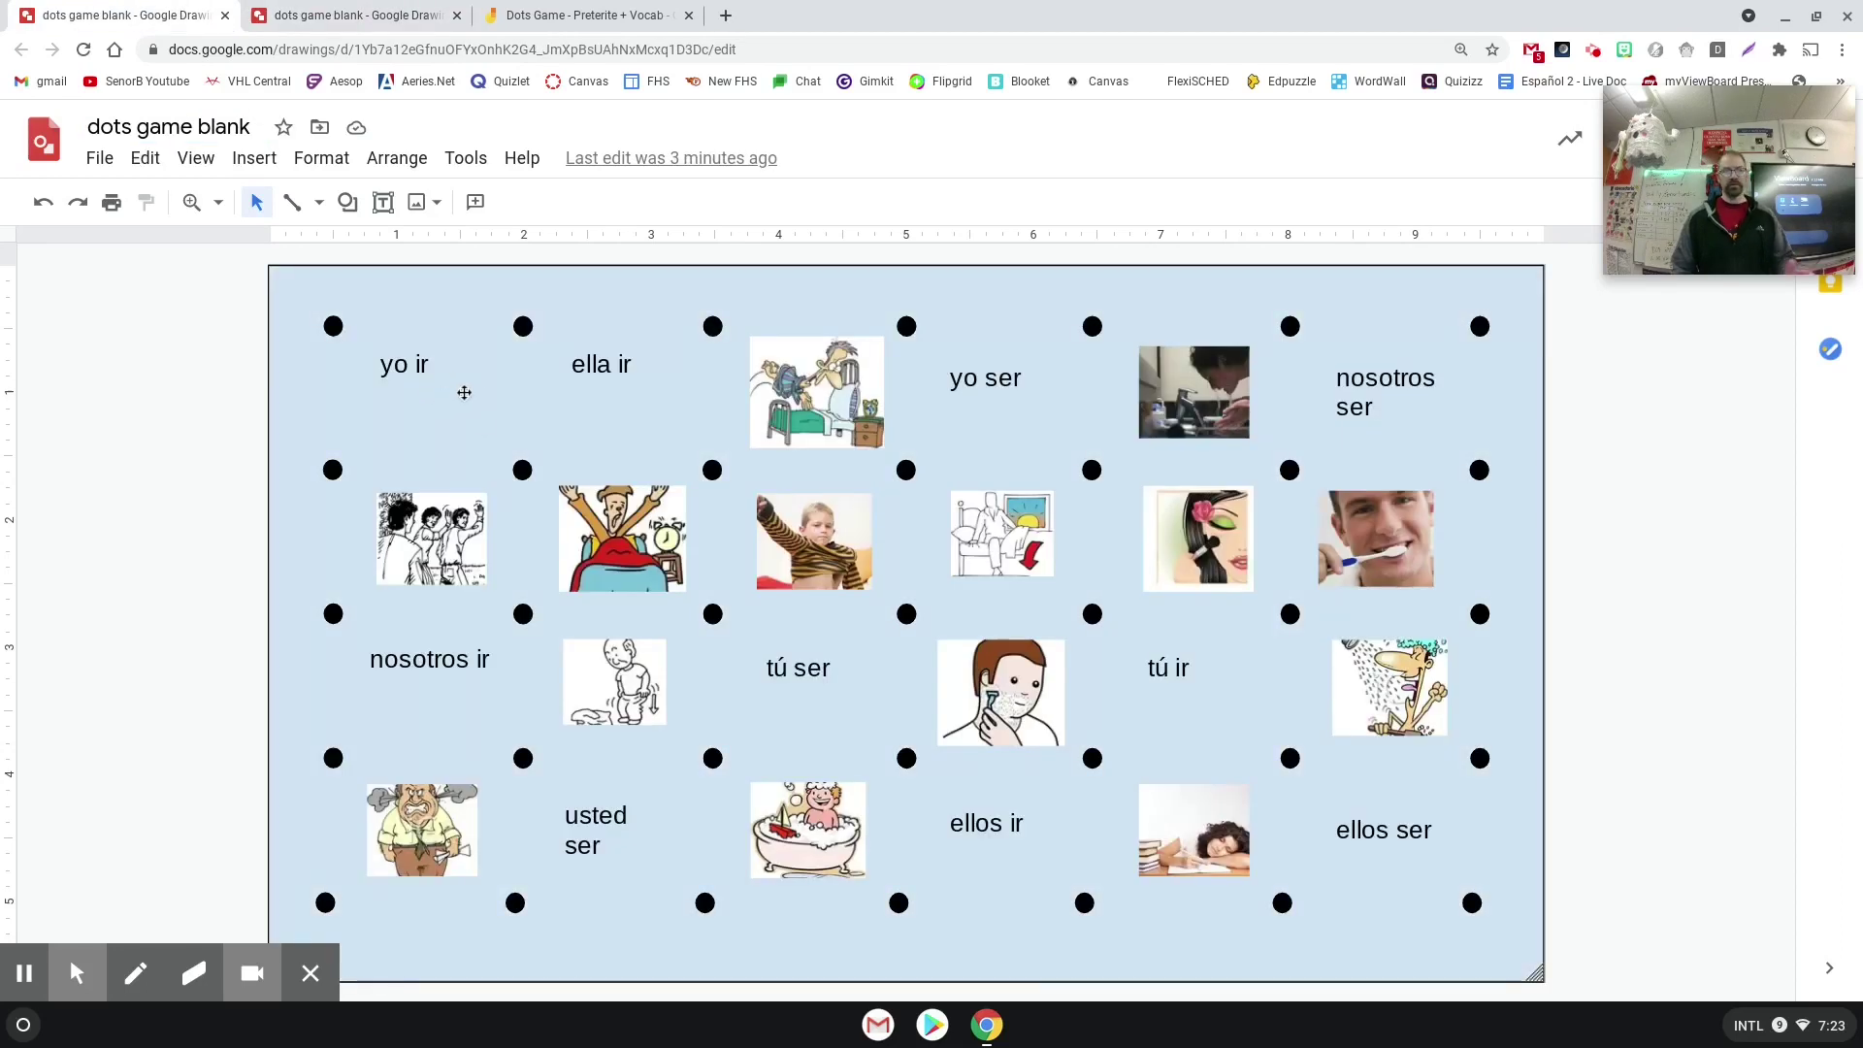
left_click(406, 369)
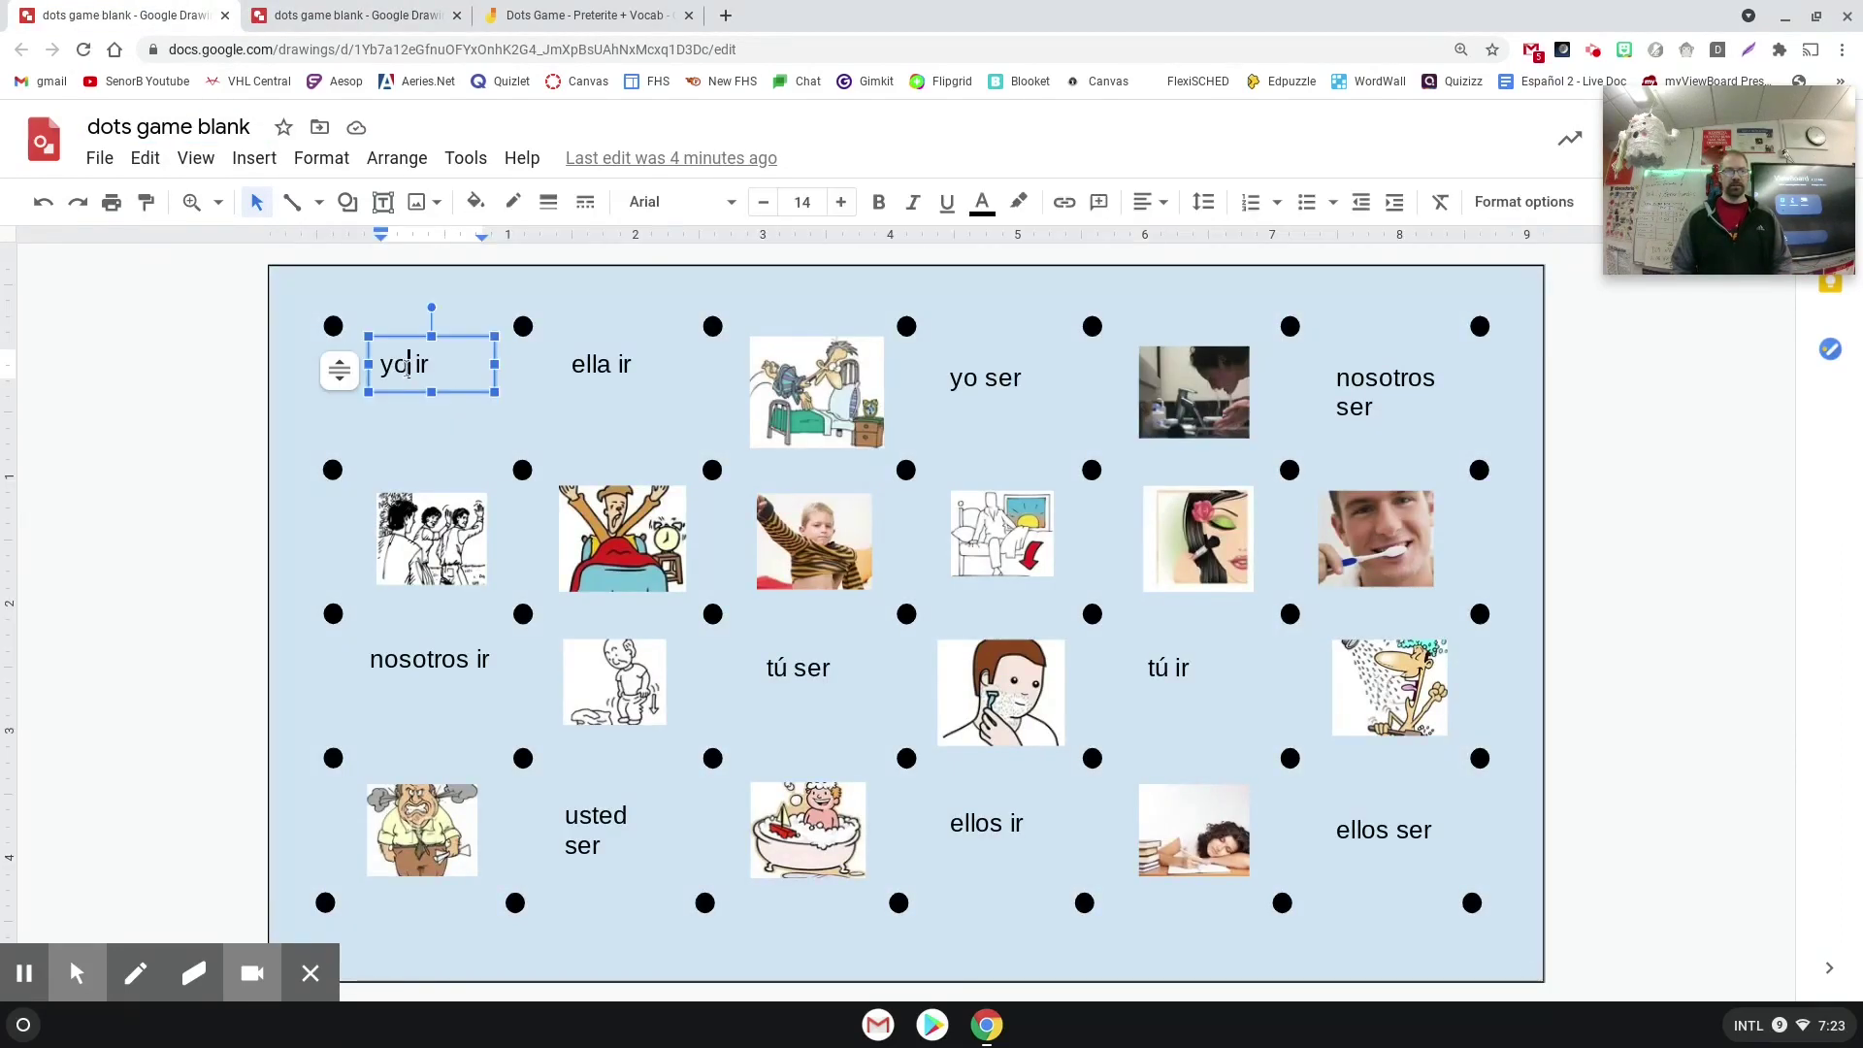
left_click(586, 365)
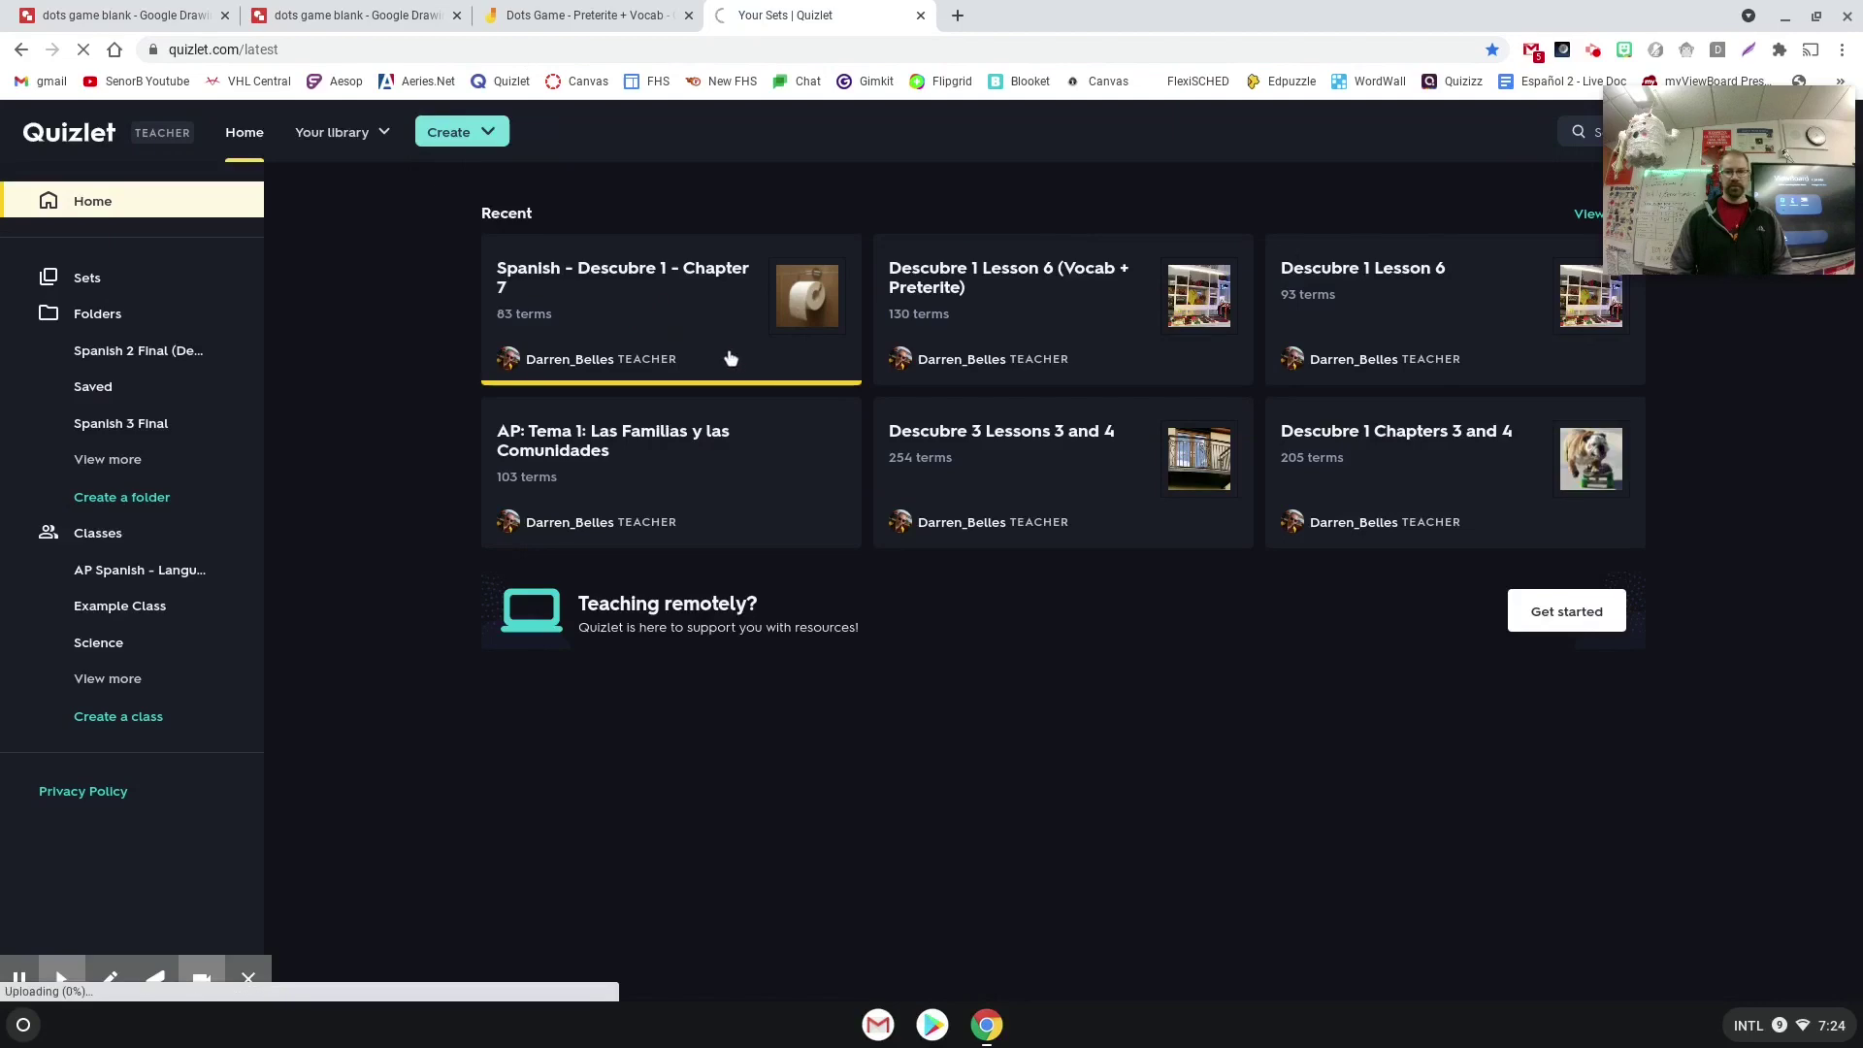
Step: Open the Spanish - Descubre 1 - Chapter 7 set and copy the afeitarse picture
left_click(724, 361)
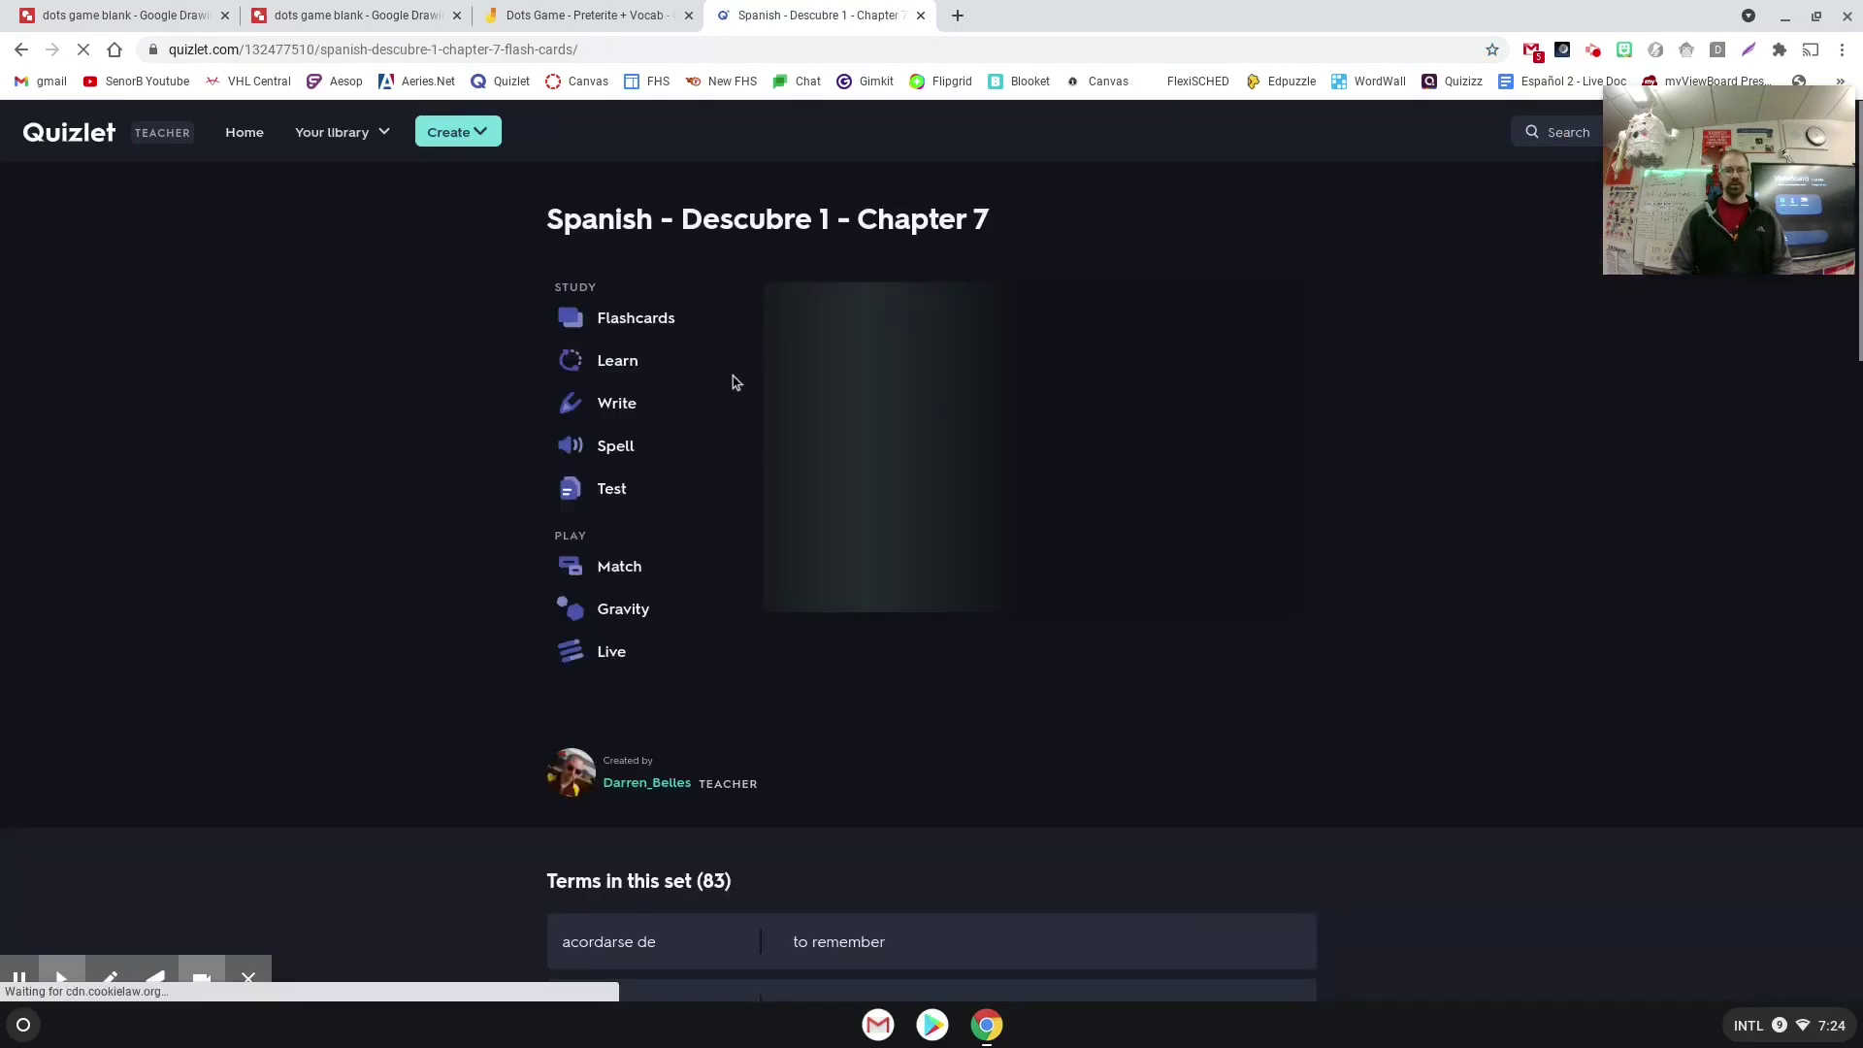
scroll(1019, 501, "down", 4)
scroll(1019, 502, "down", 6)
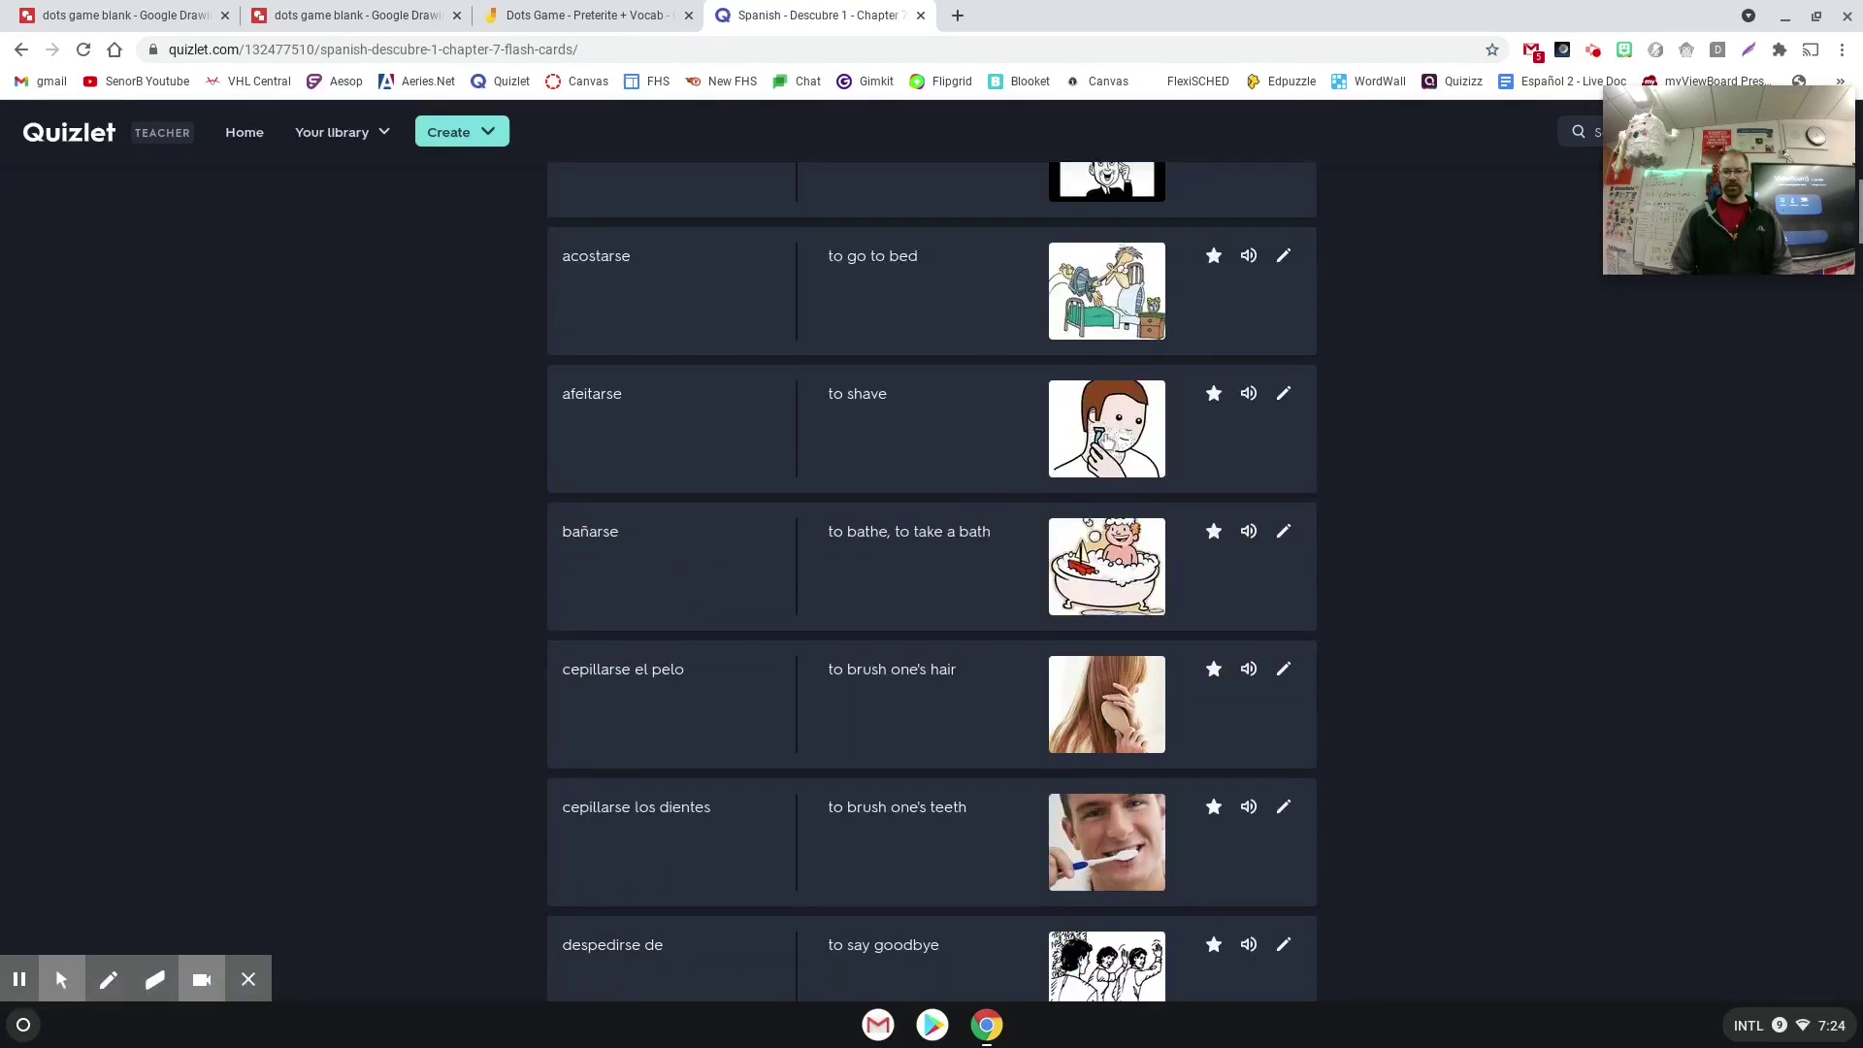
right_click(1109, 424)
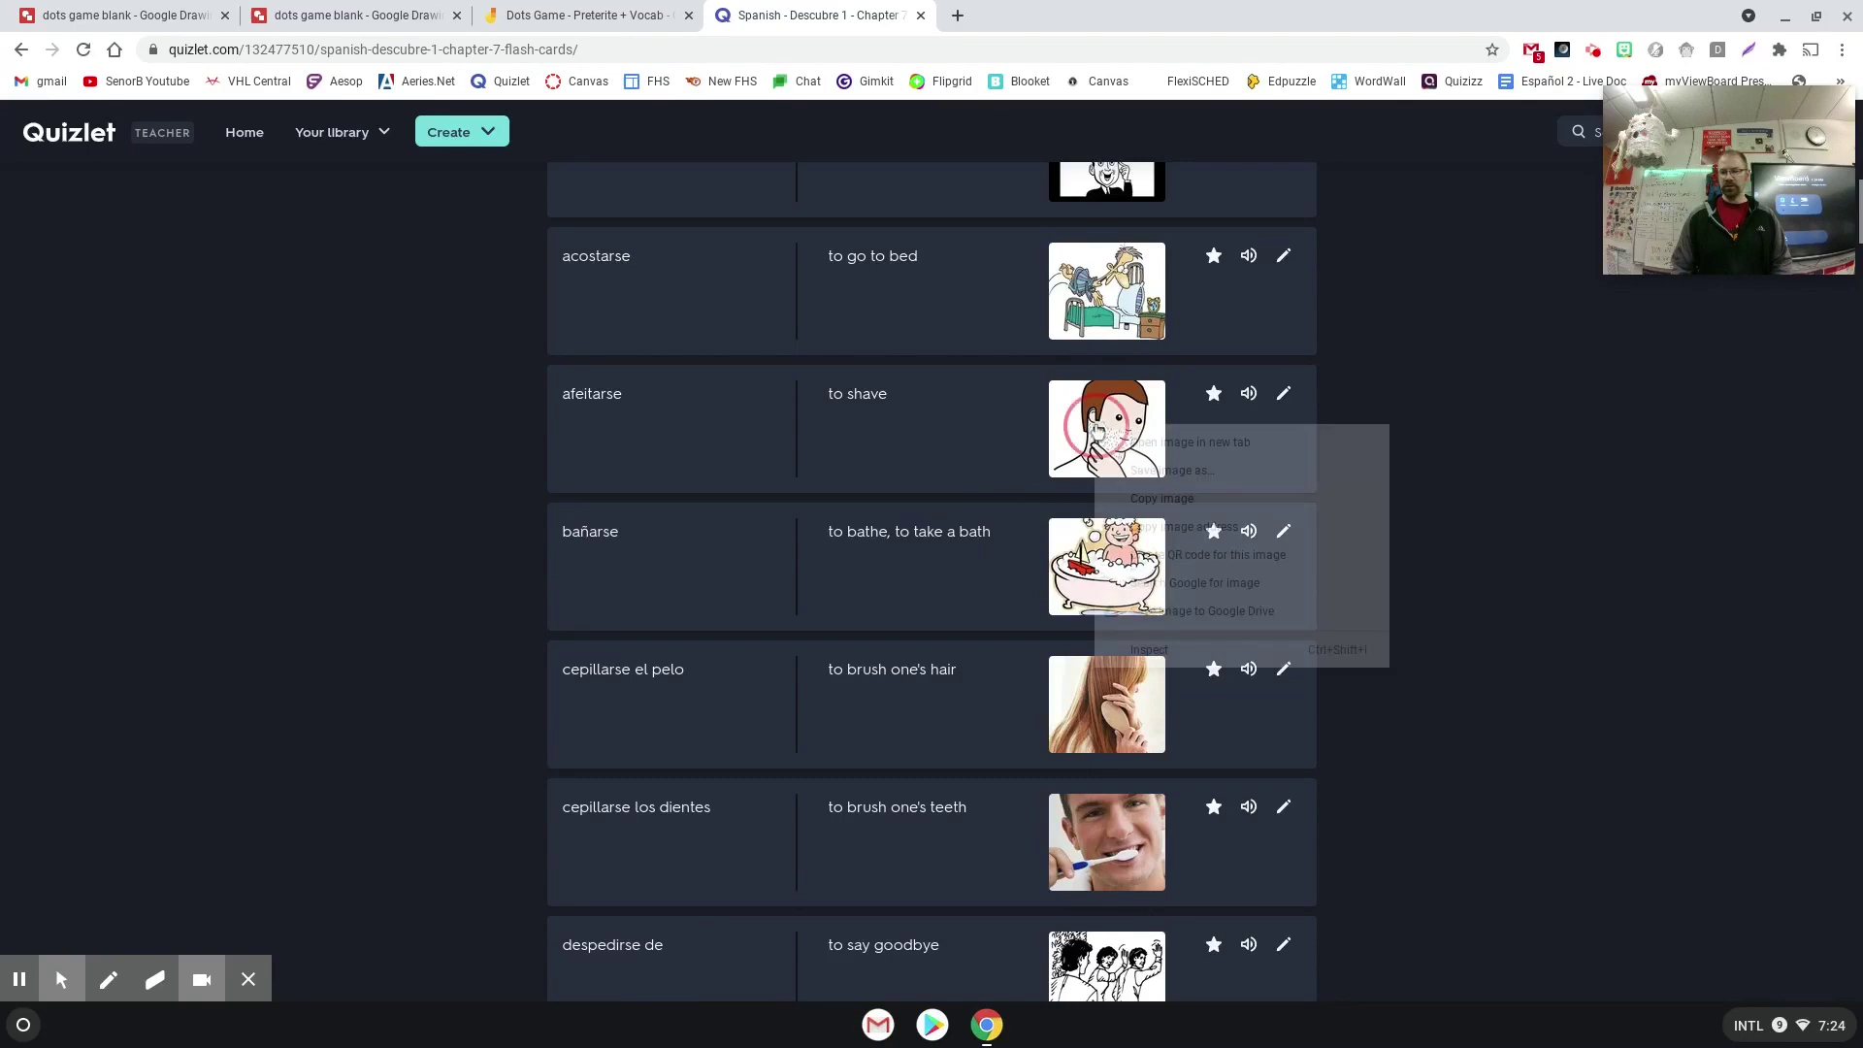
left_click(1144, 499)
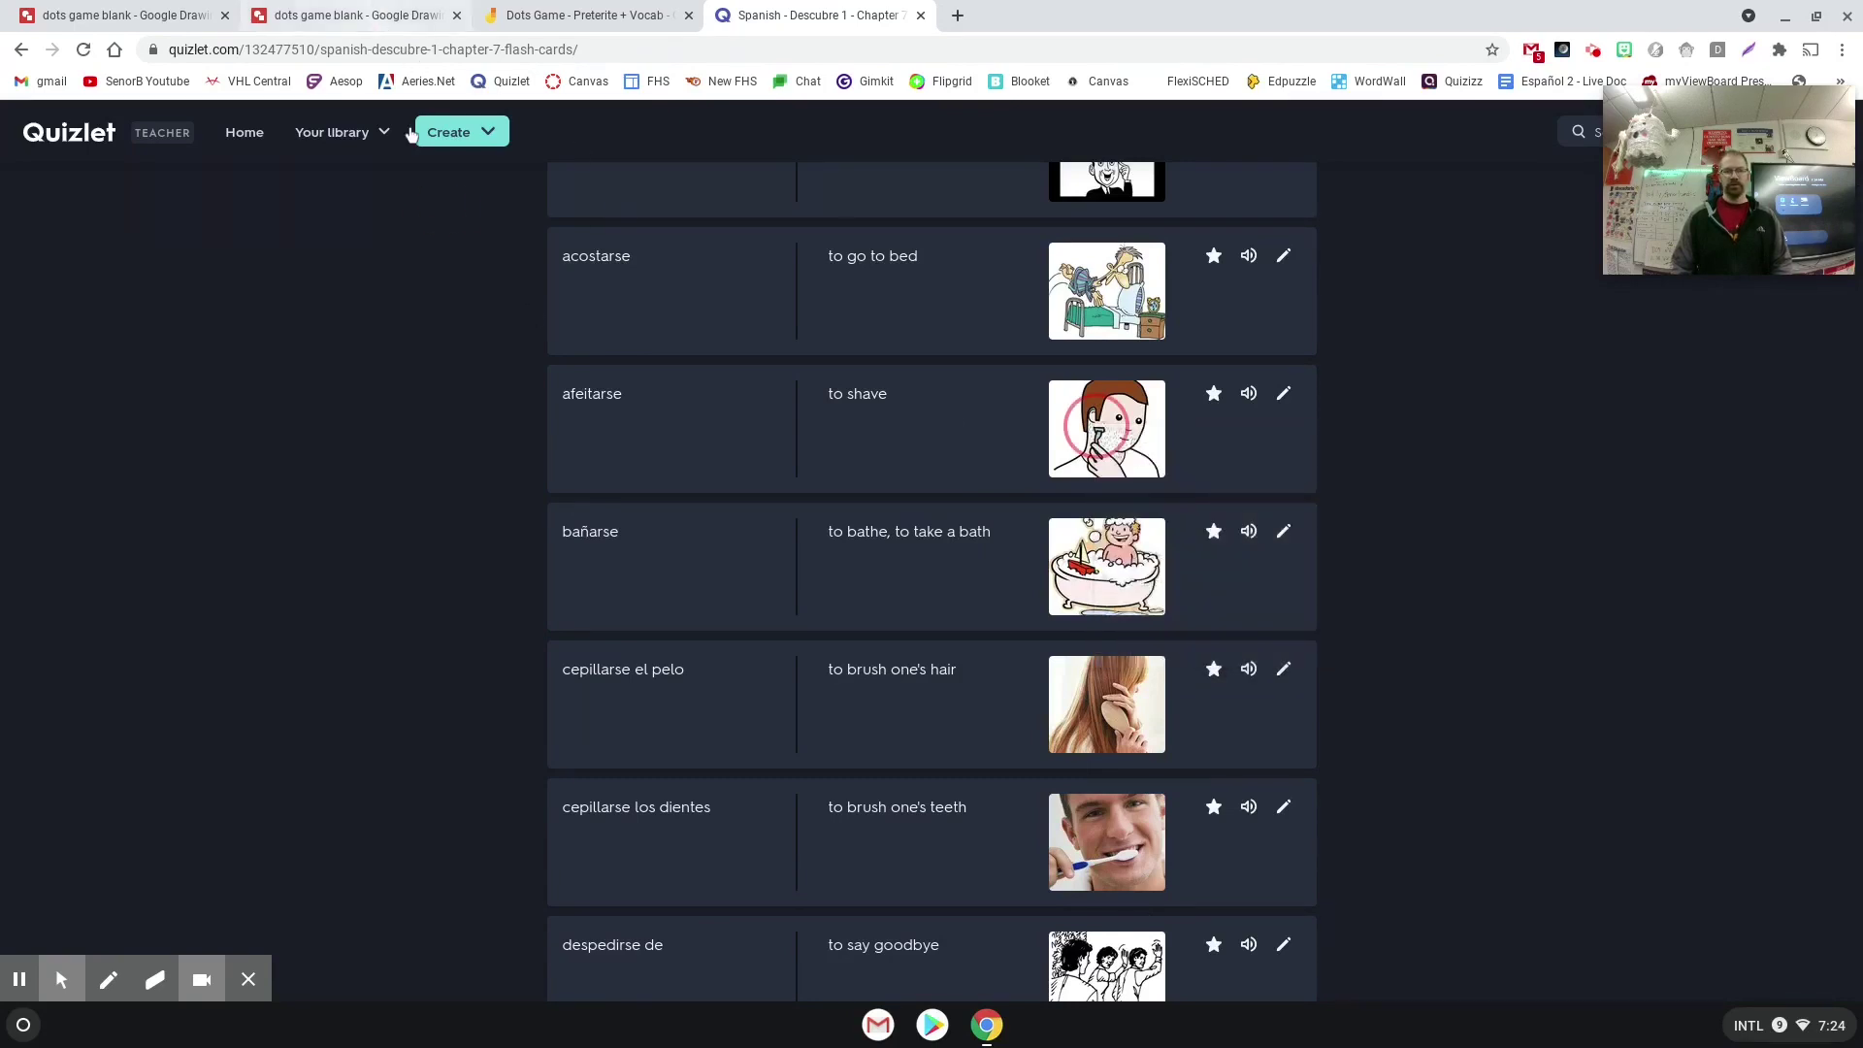
Step: View the drawing's File > Download formats, then return to the Dots Game - Preterite + Vocab board
left_click(354, 15)
left_click(126, 15)
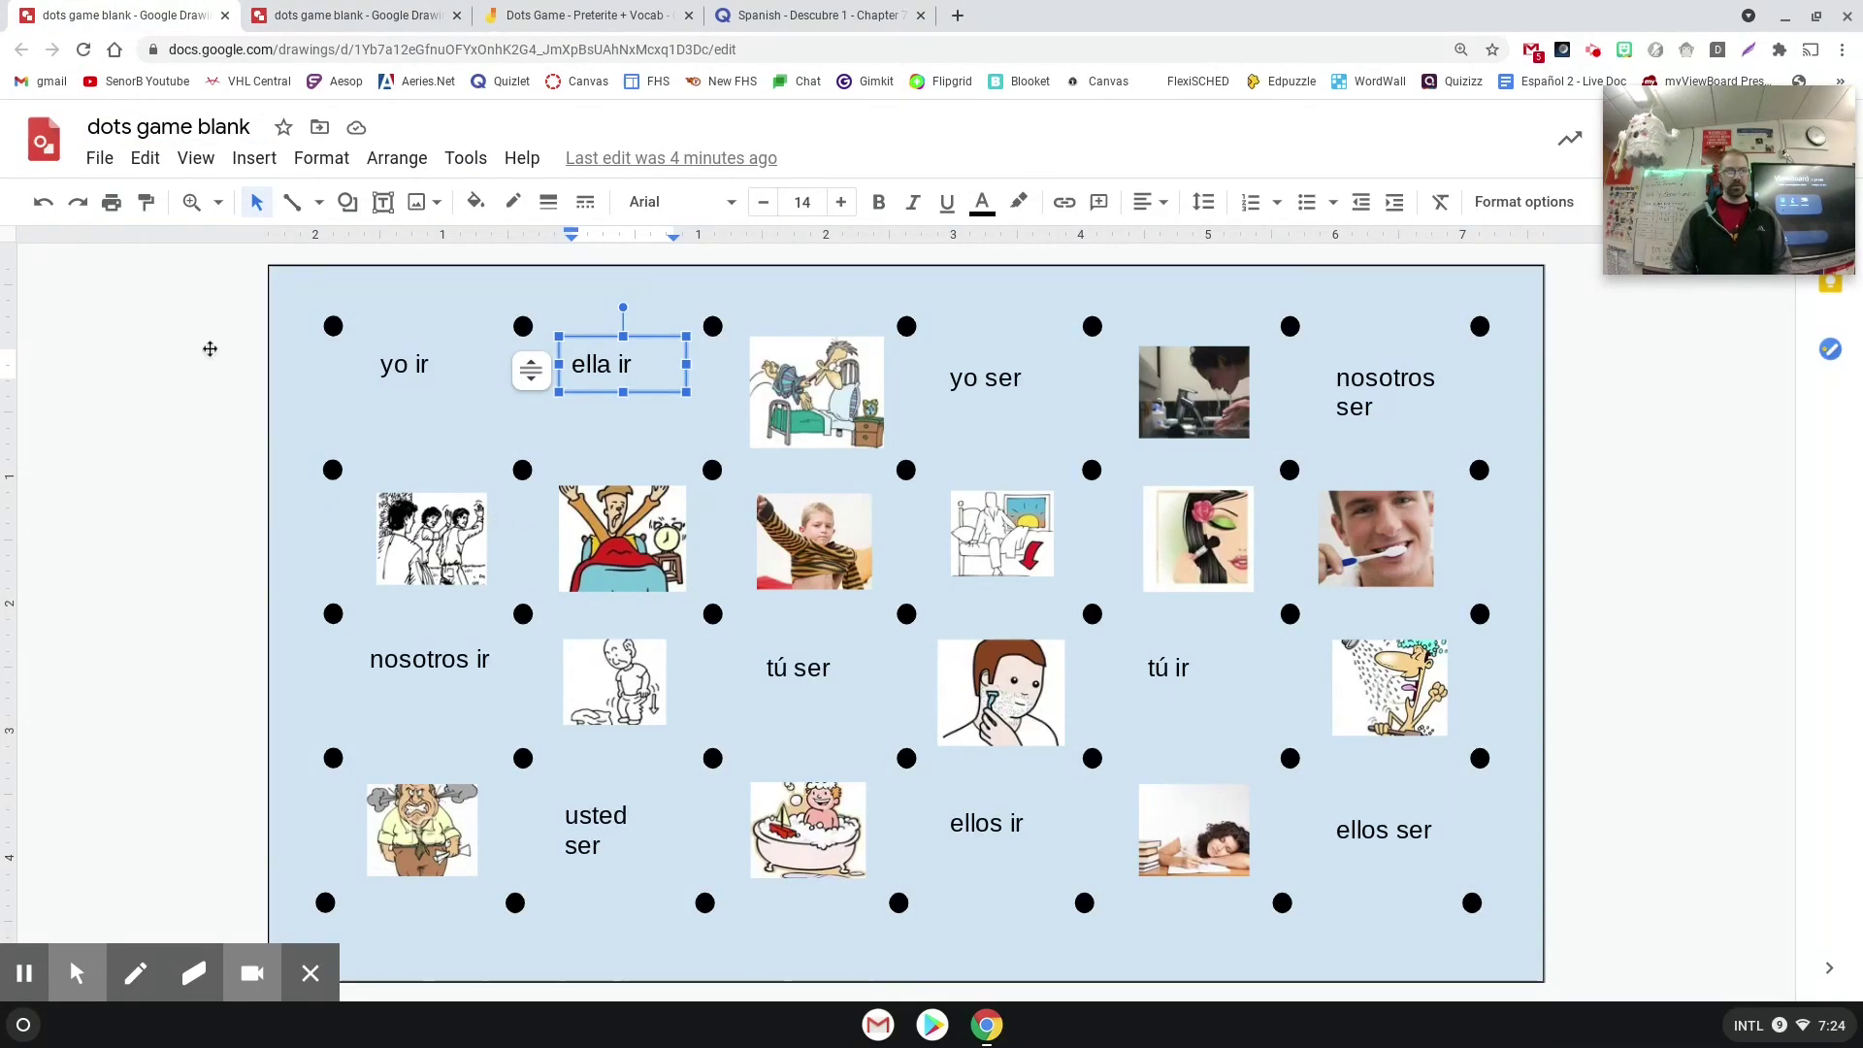
left_click(100, 159)
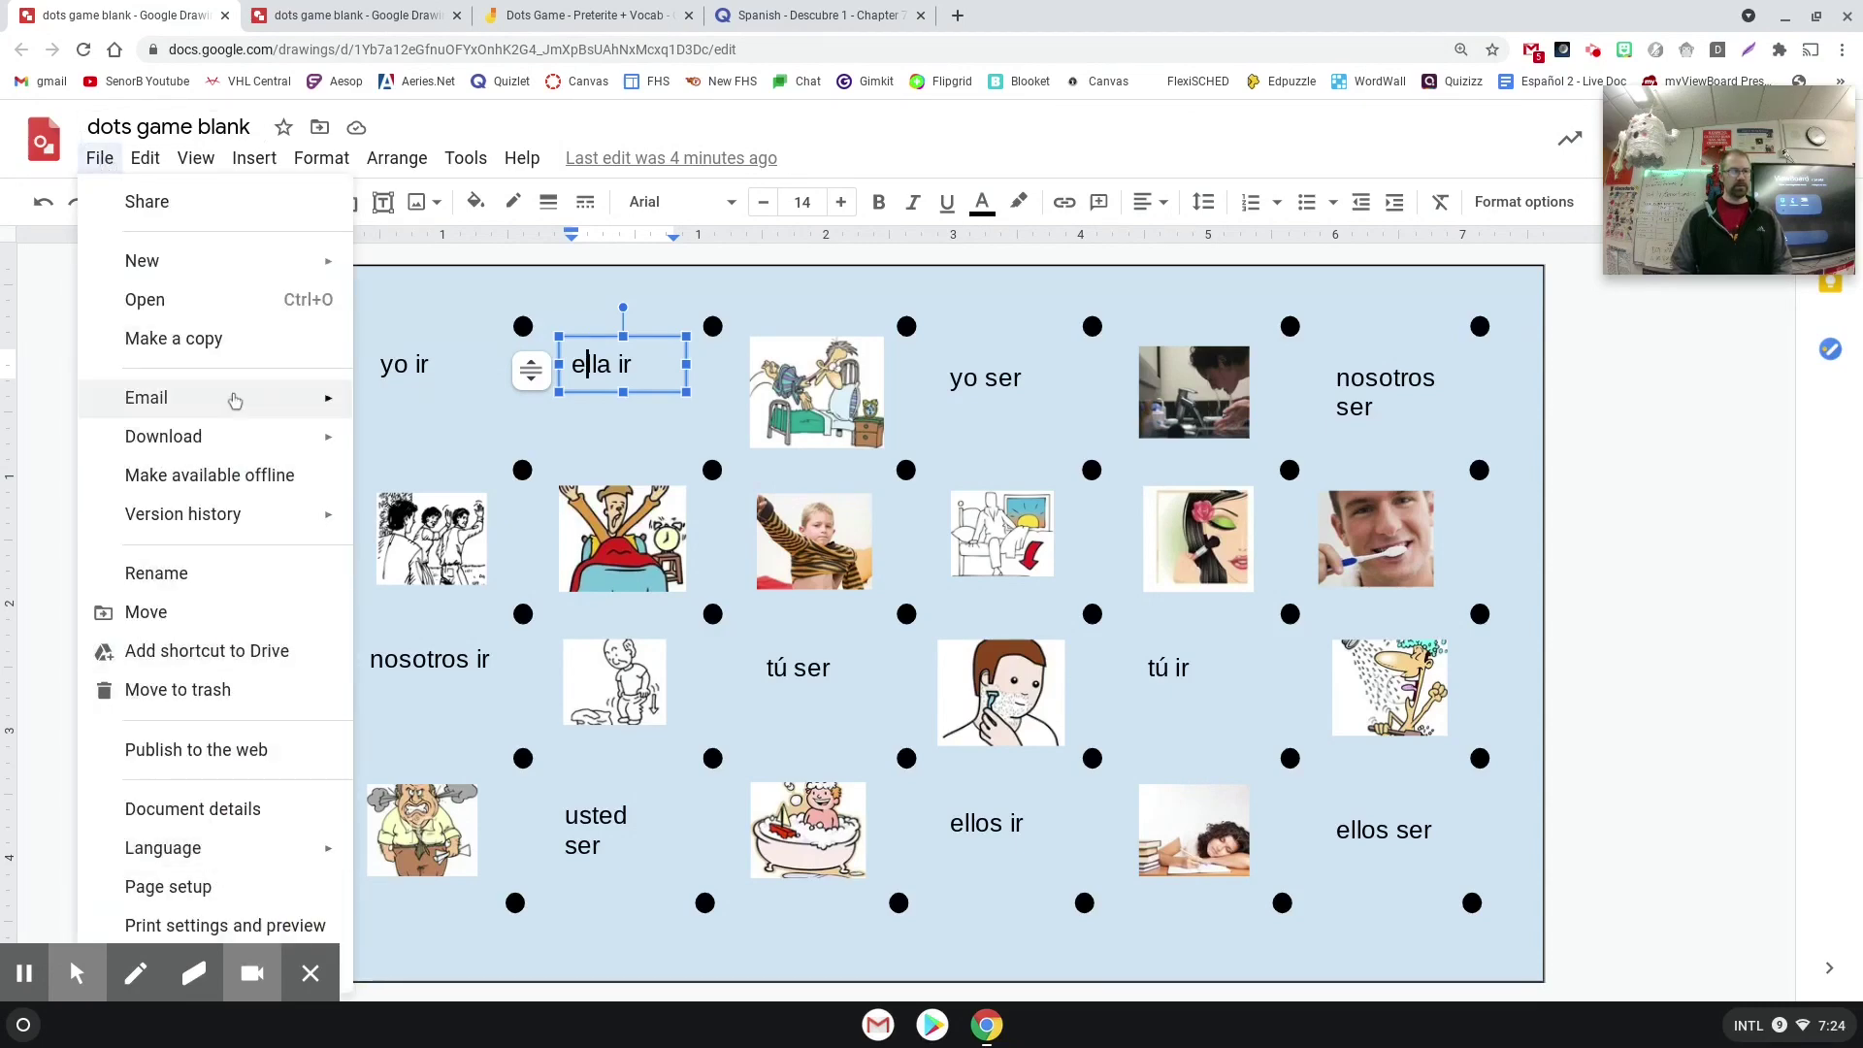
mouse_move(238, 436)
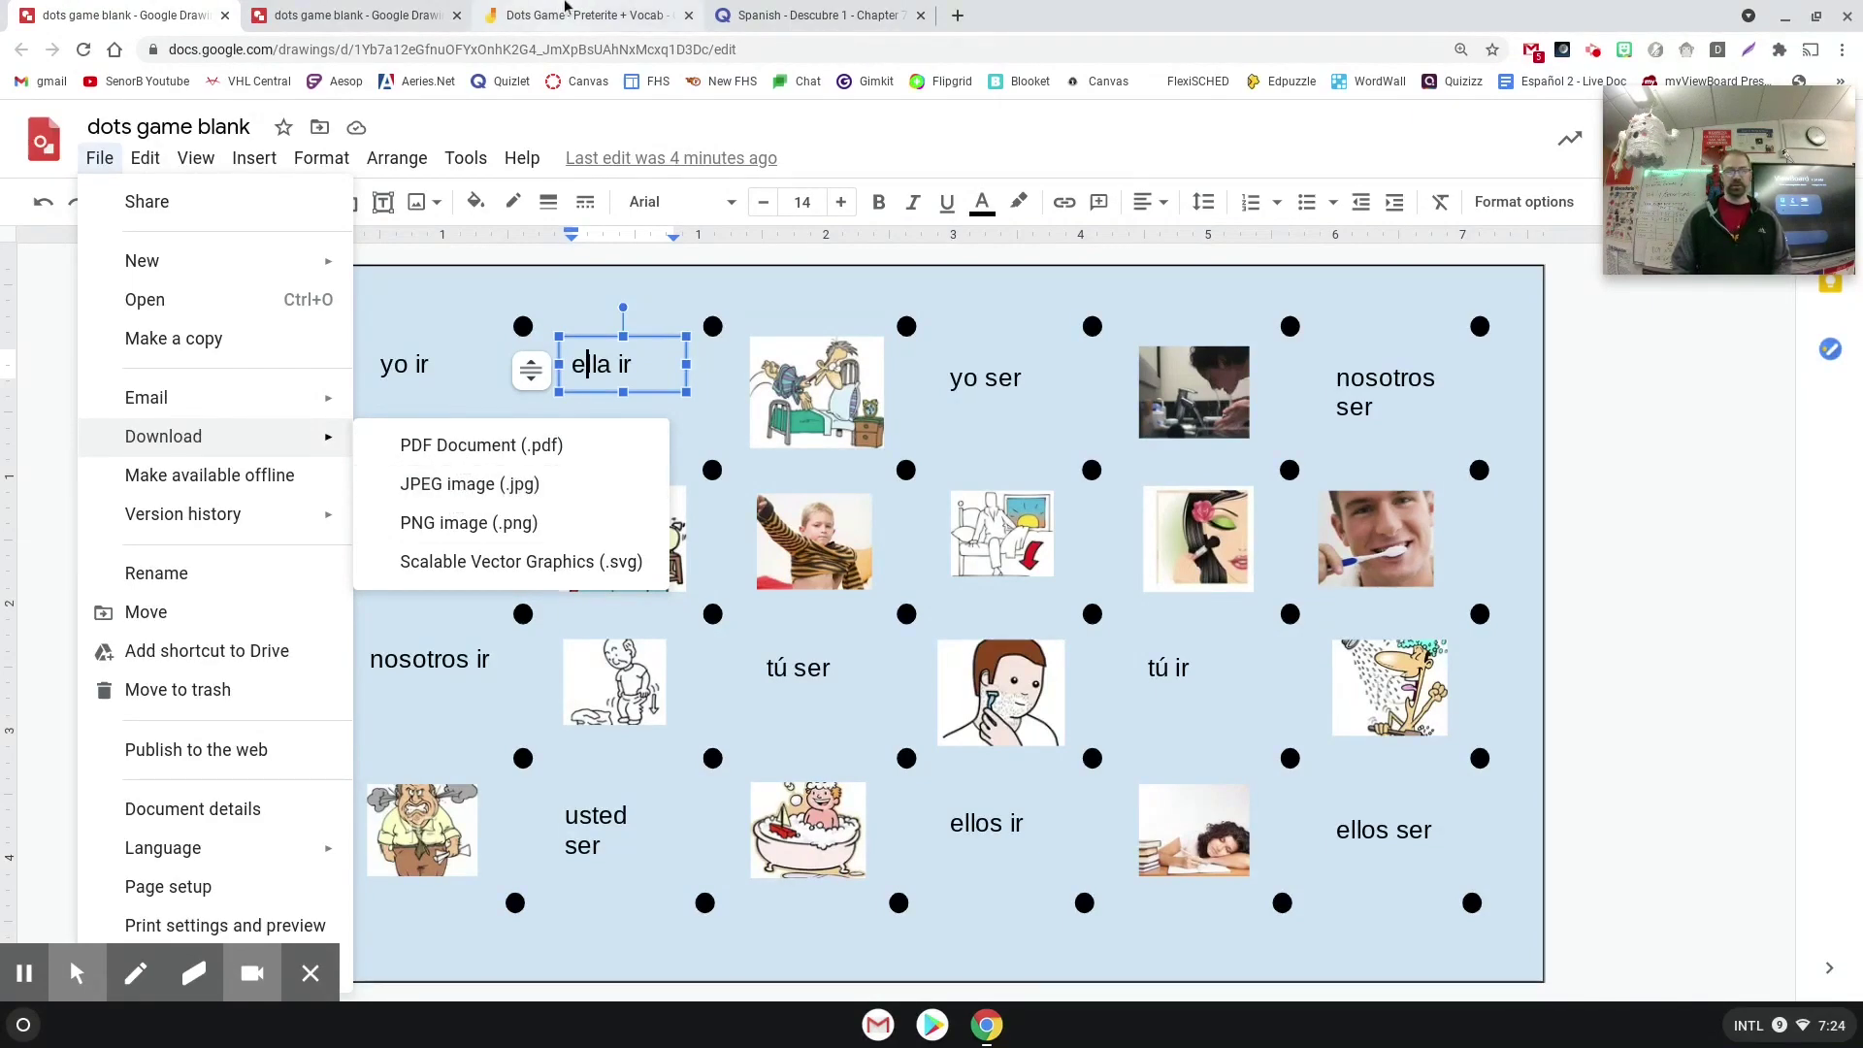
left_click(568, 11)
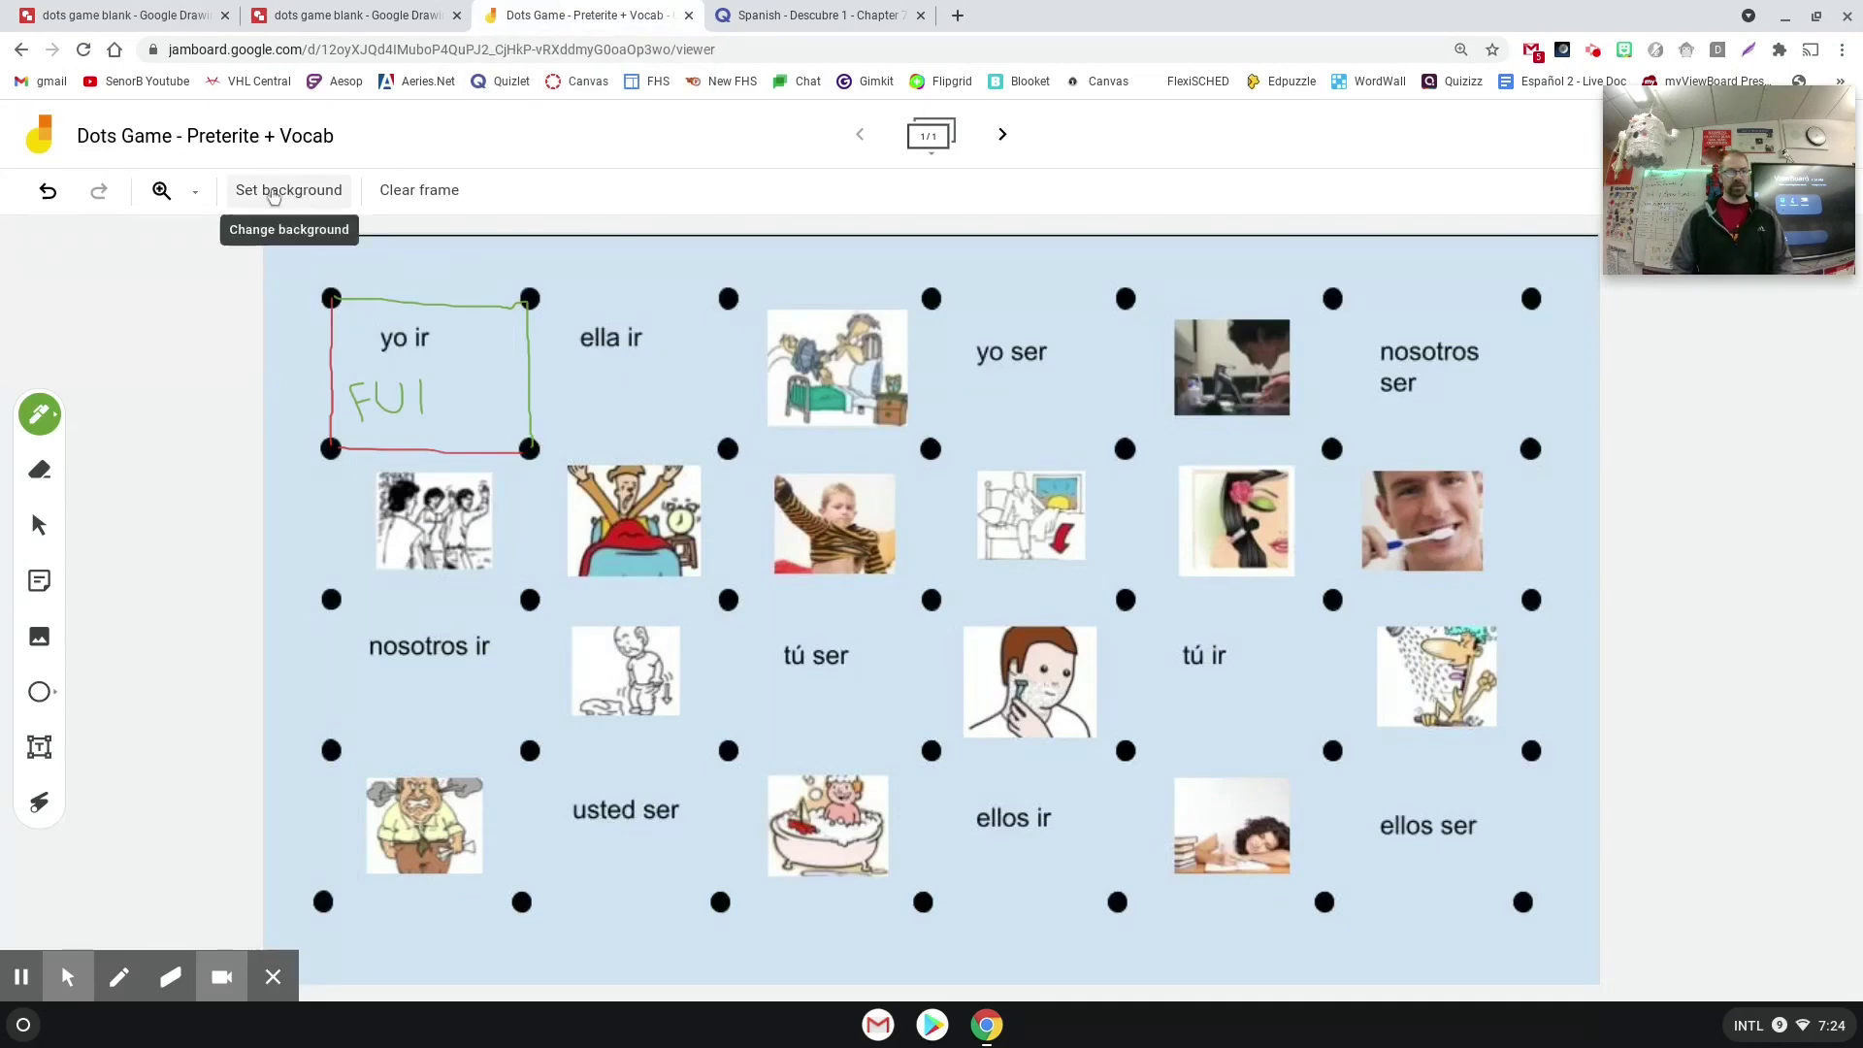
left_click(272, 193)
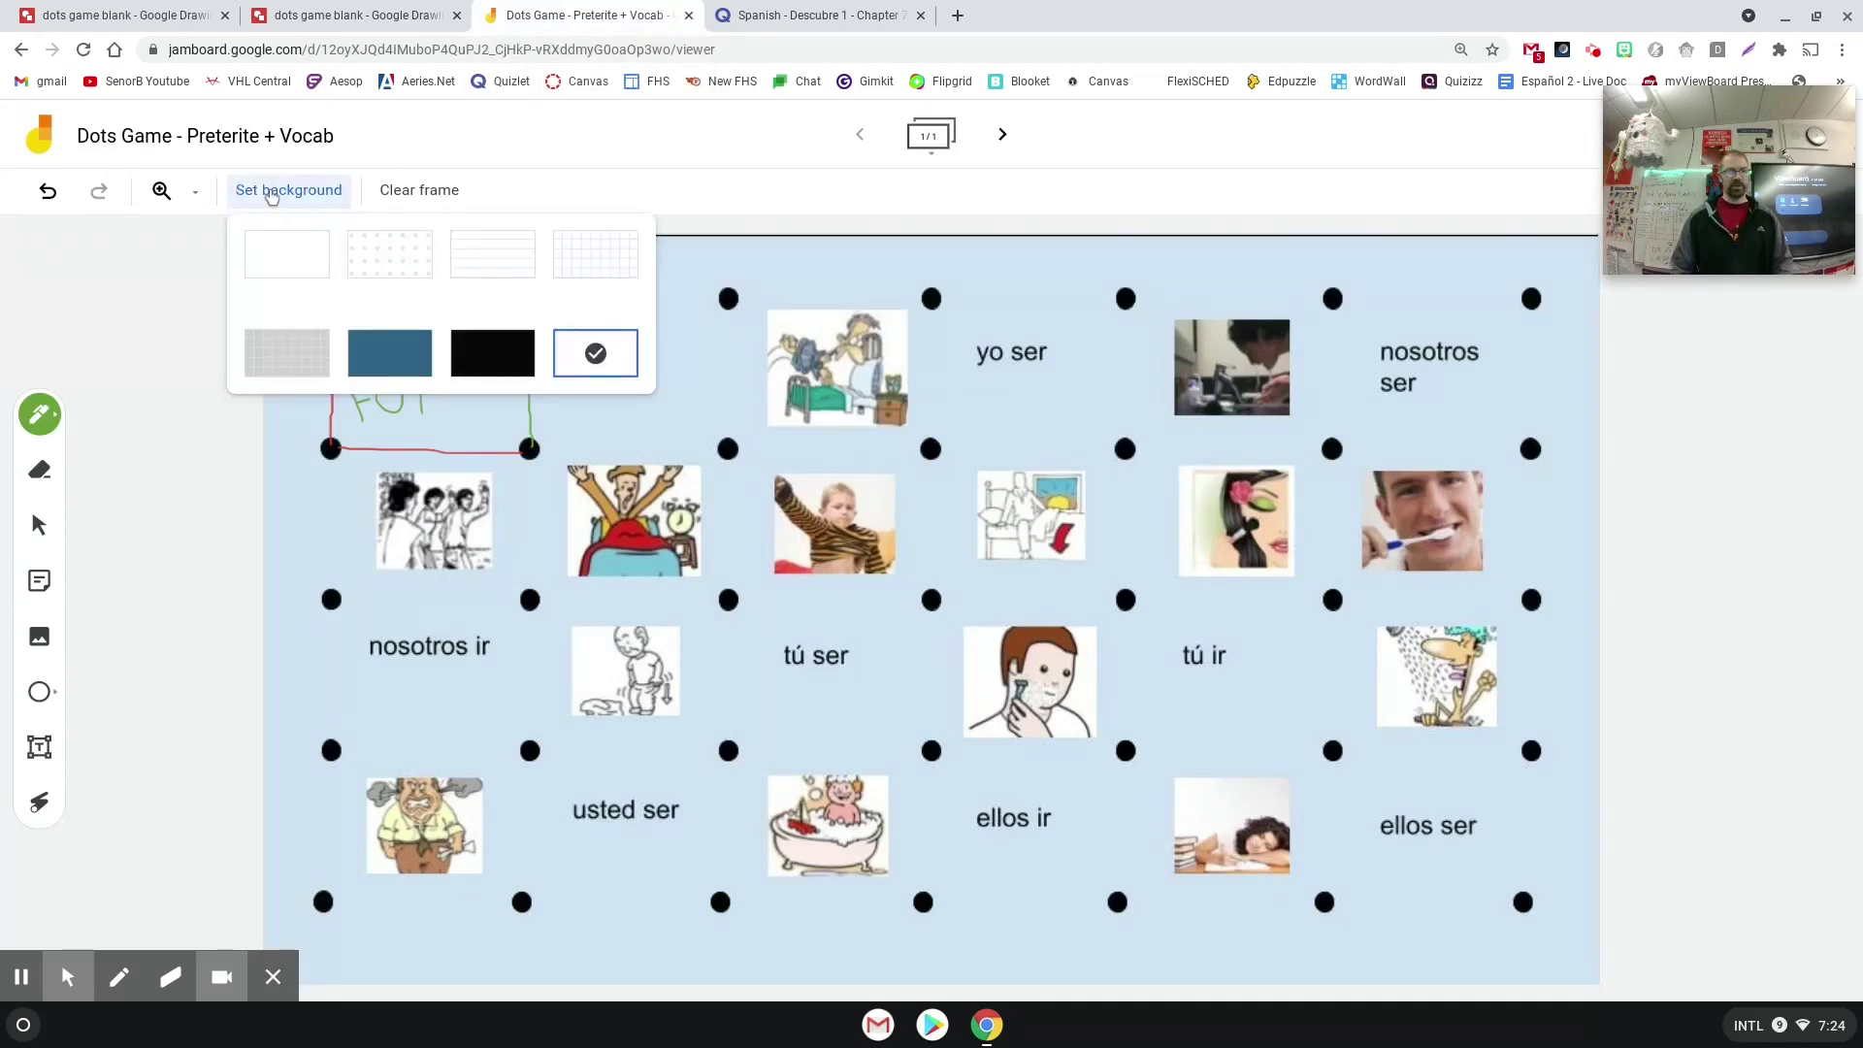
left_click(594, 356)
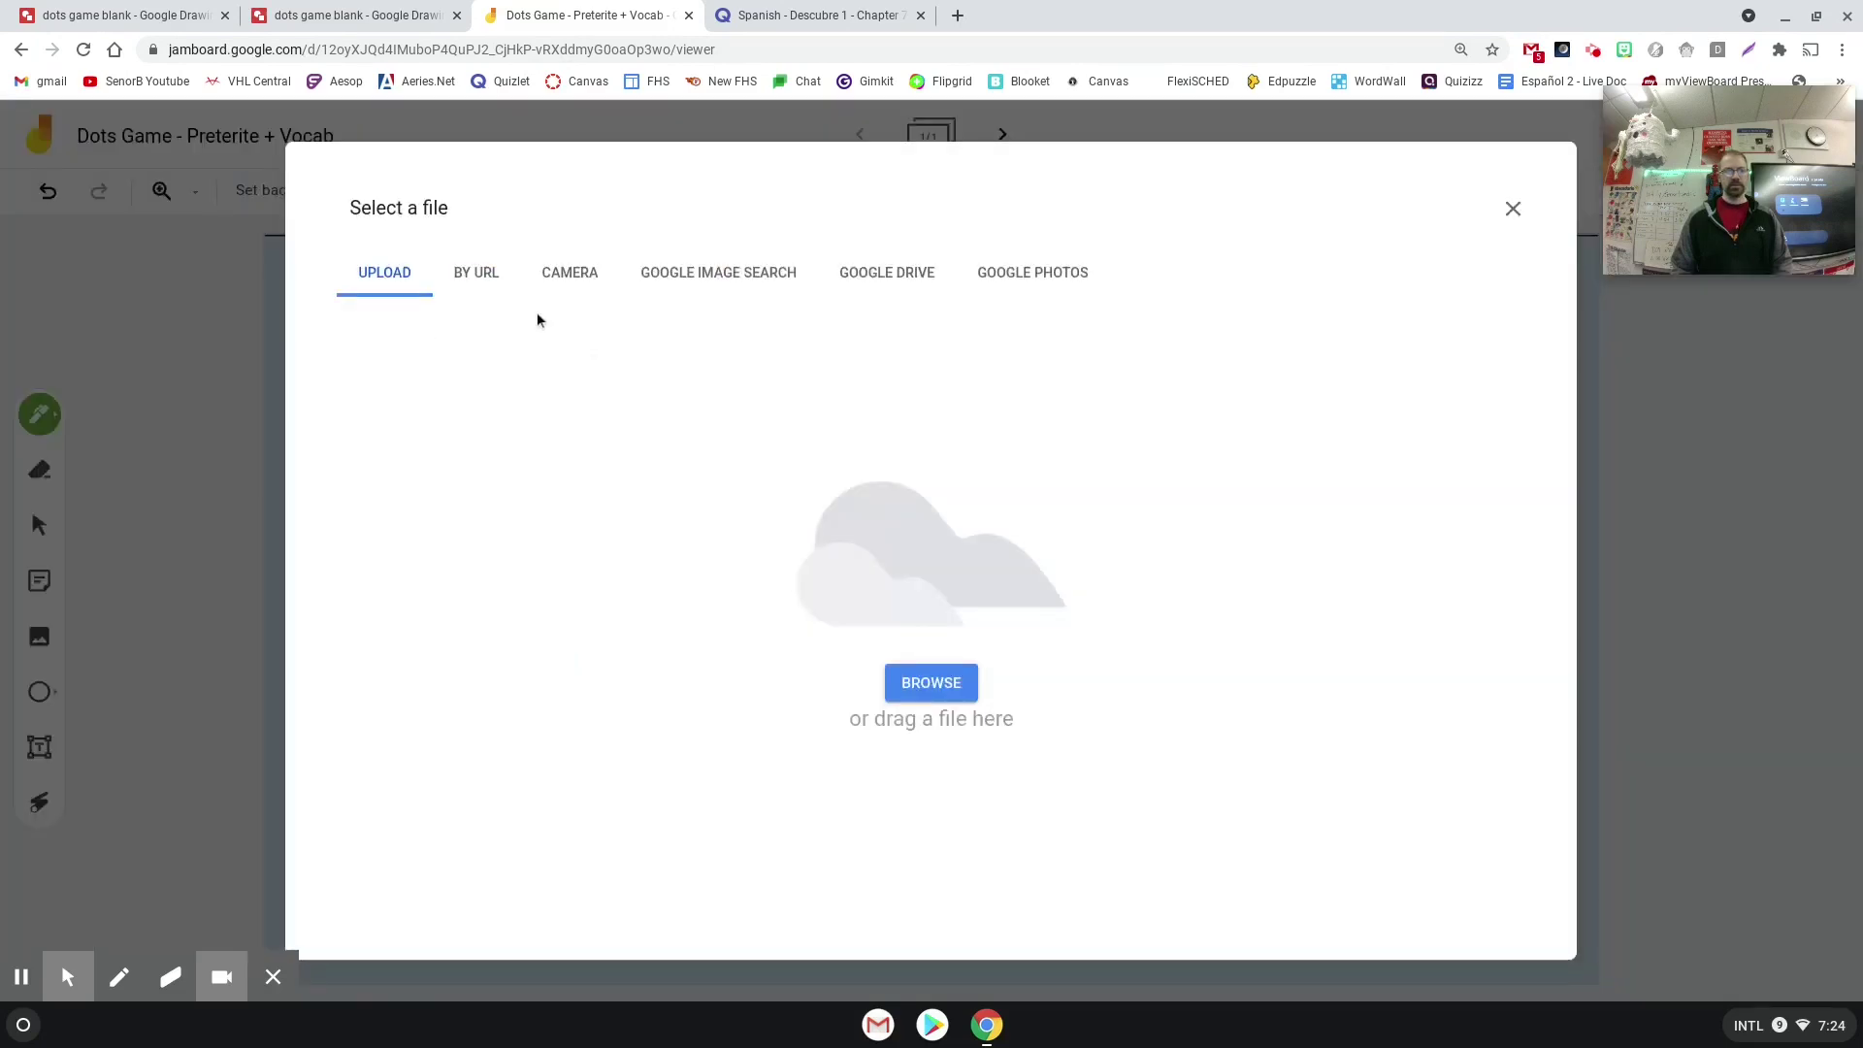
left_click(909, 681)
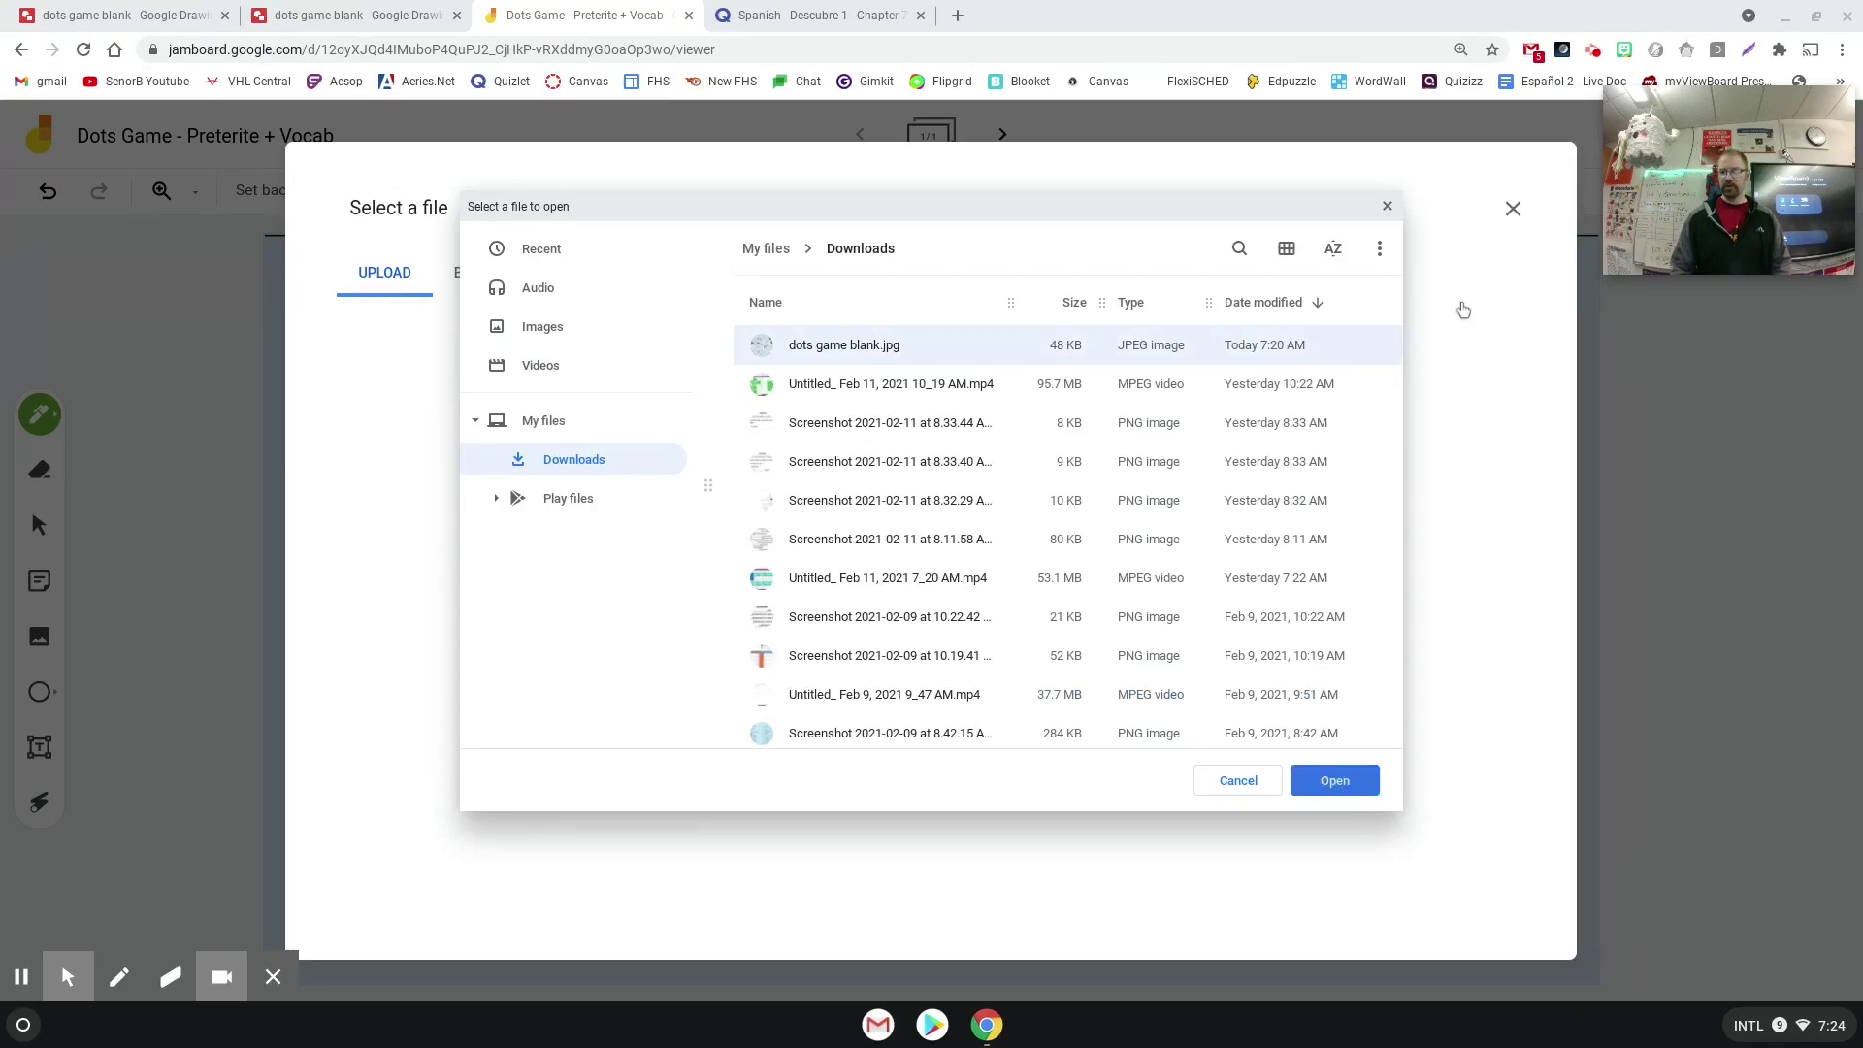
left_click(1387, 206)
left_click(1513, 209)
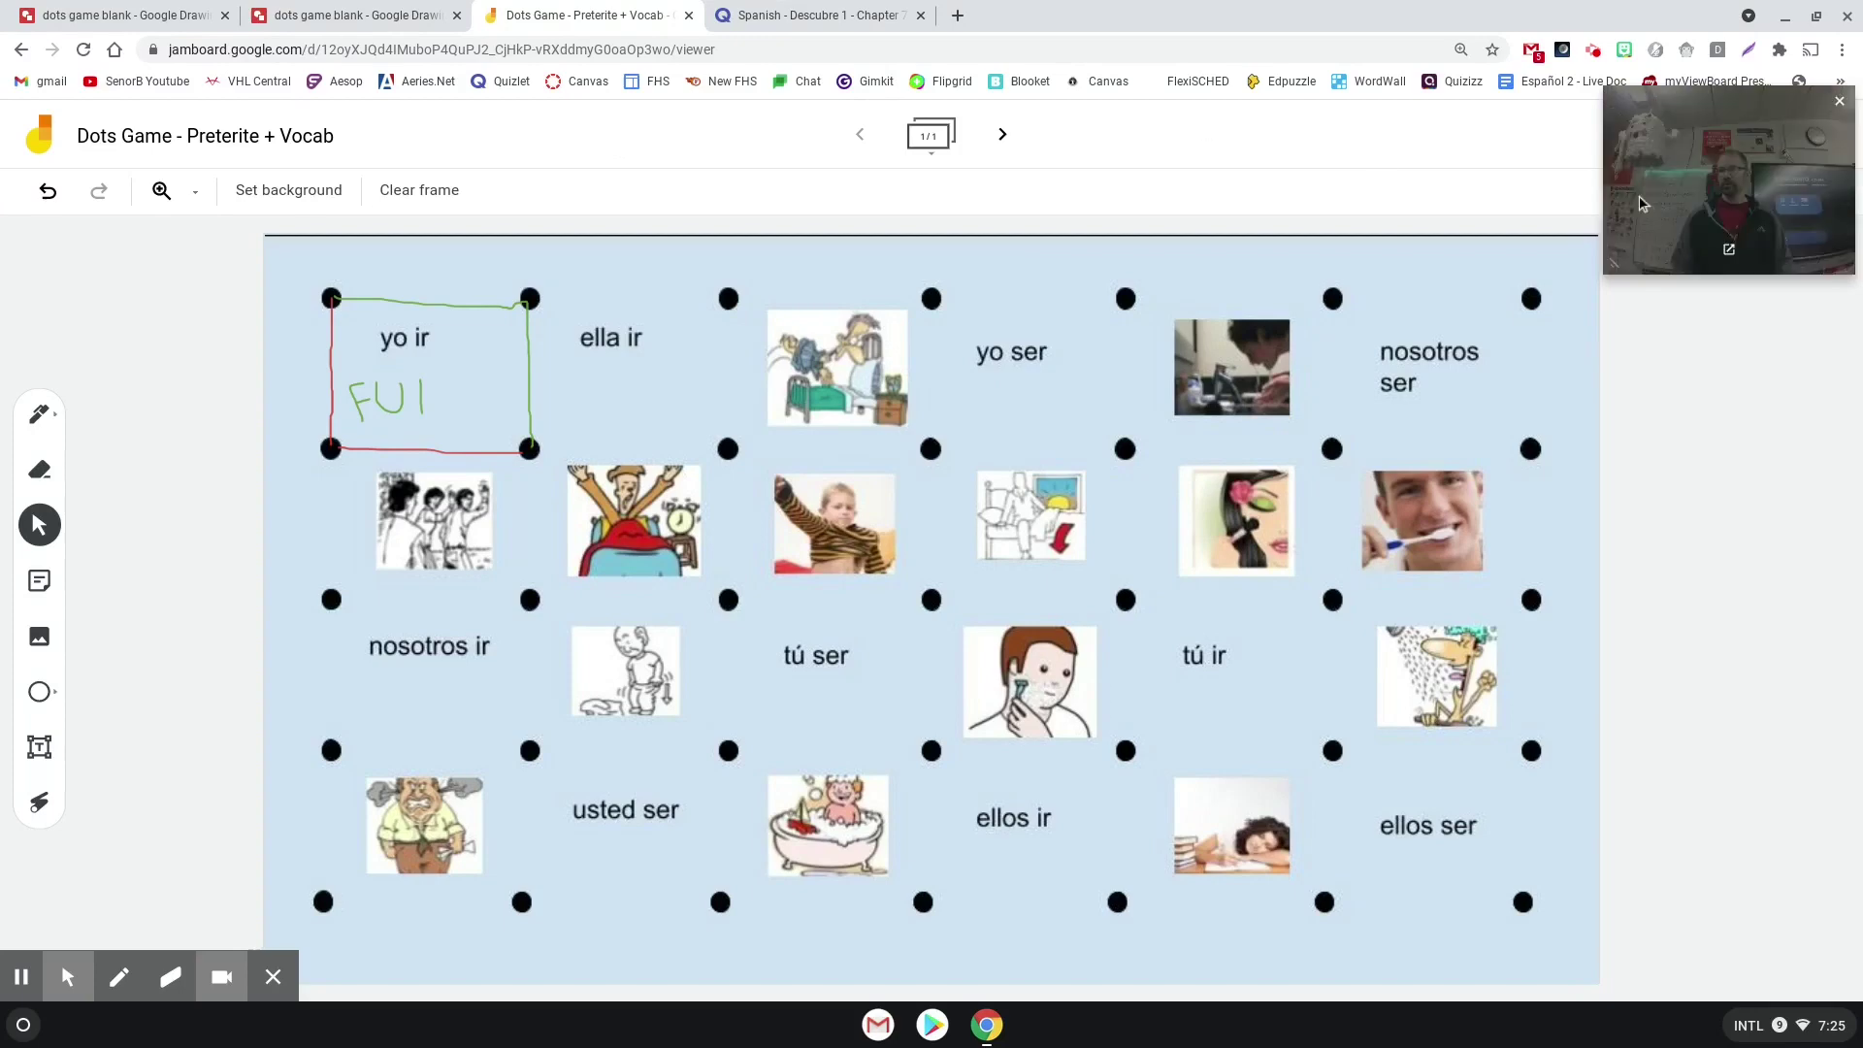
Step: Set the board's link access to Anyone with the link as Viewer
left_click(1727, 136)
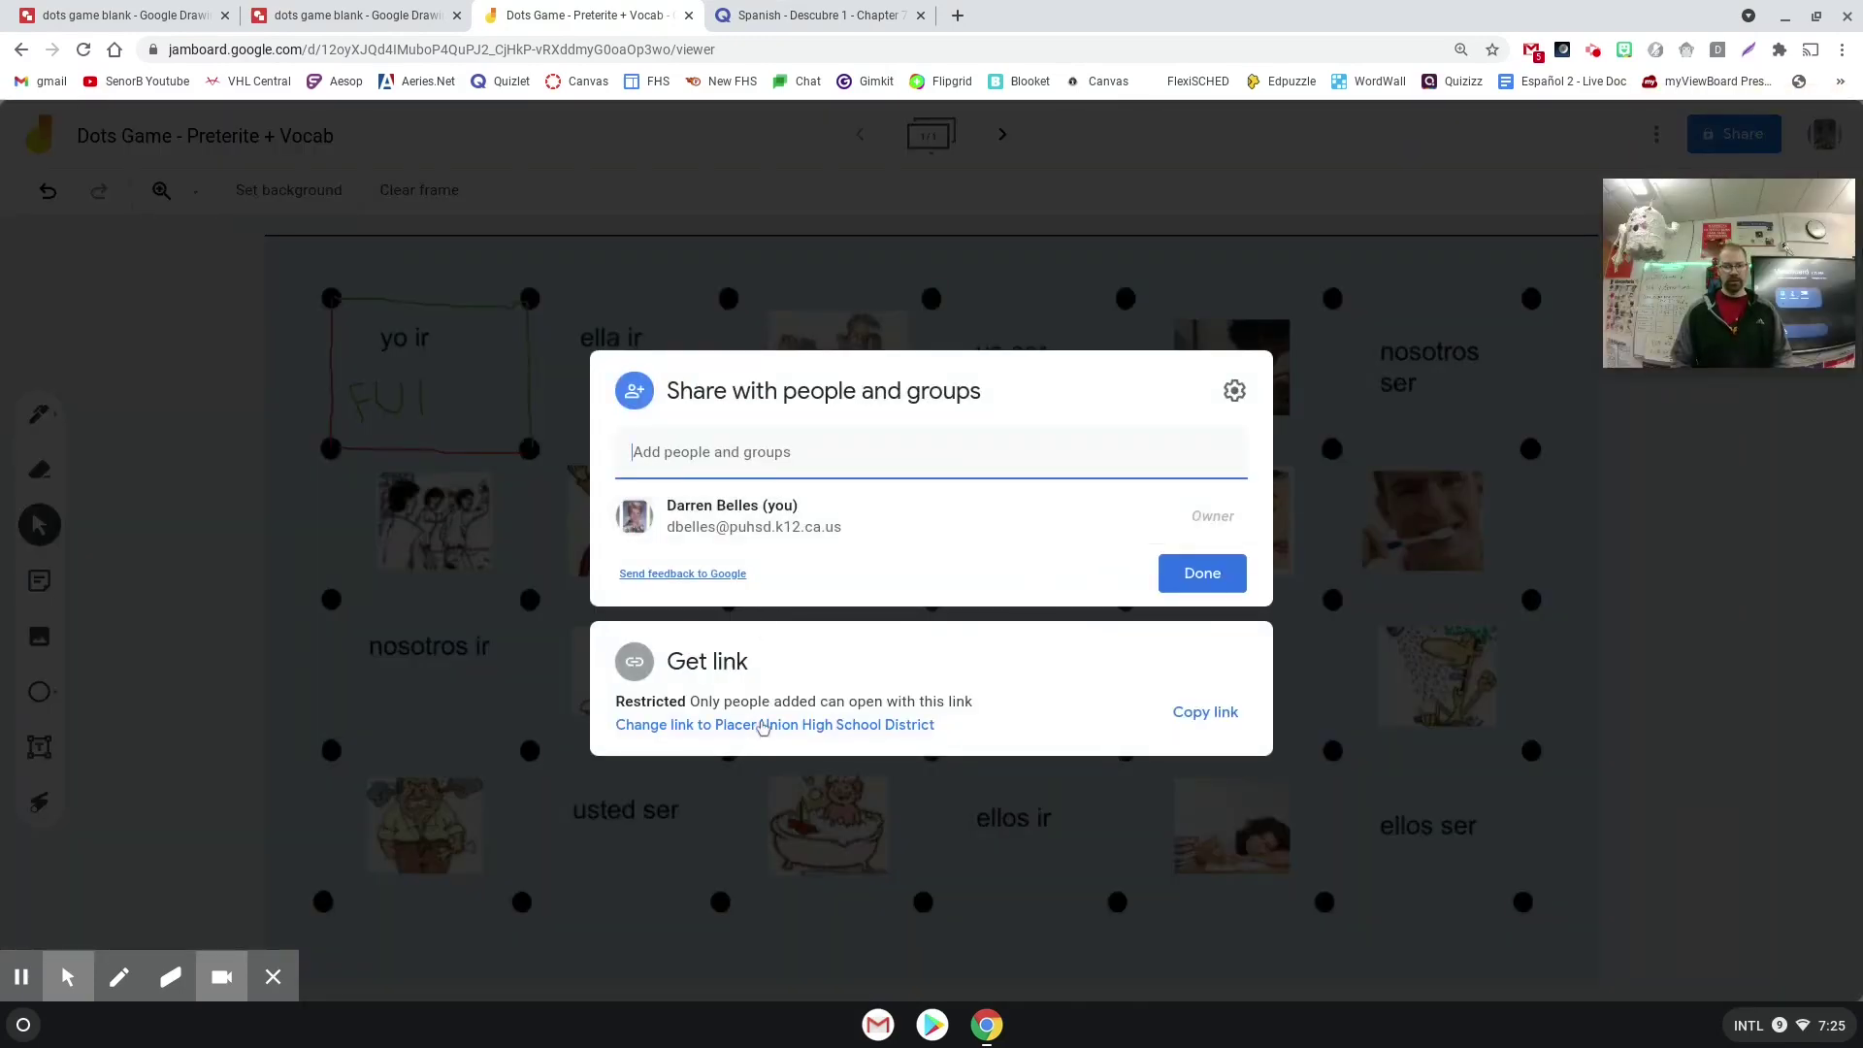
left_click(762, 722)
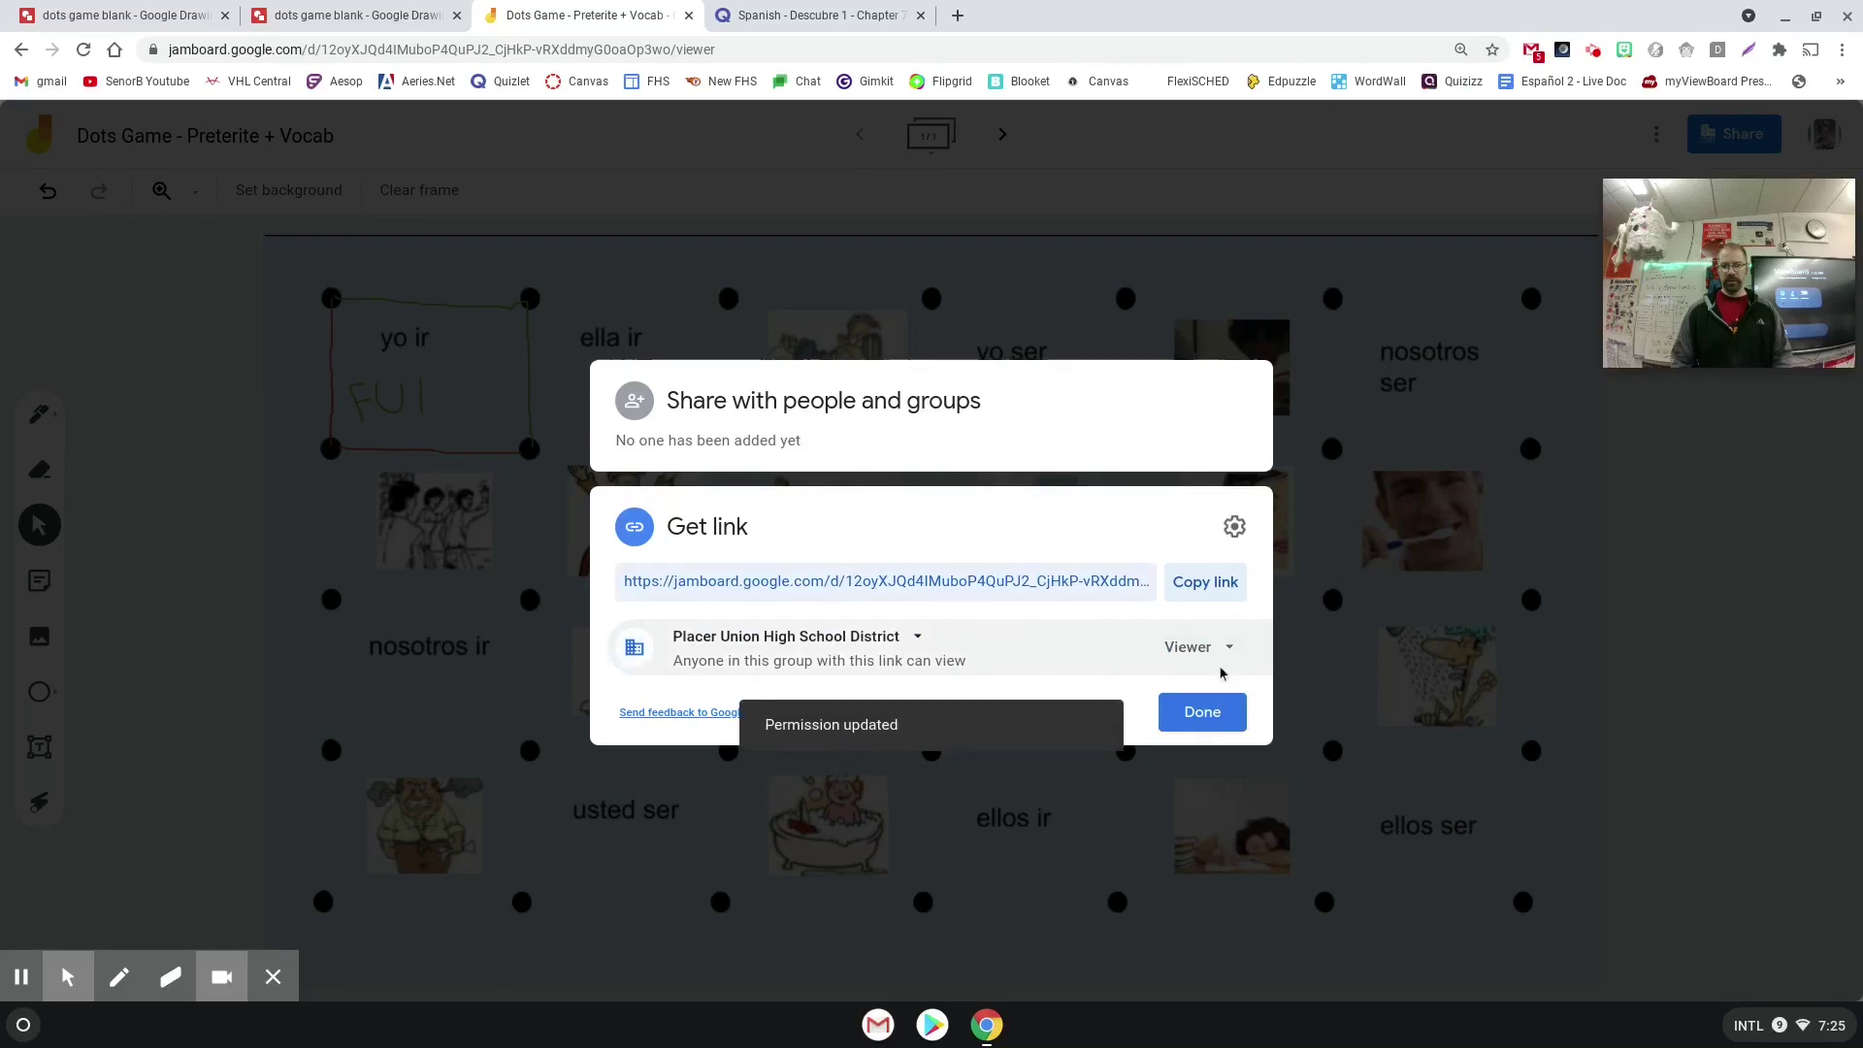
left_click(895, 641)
left_click(854, 821)
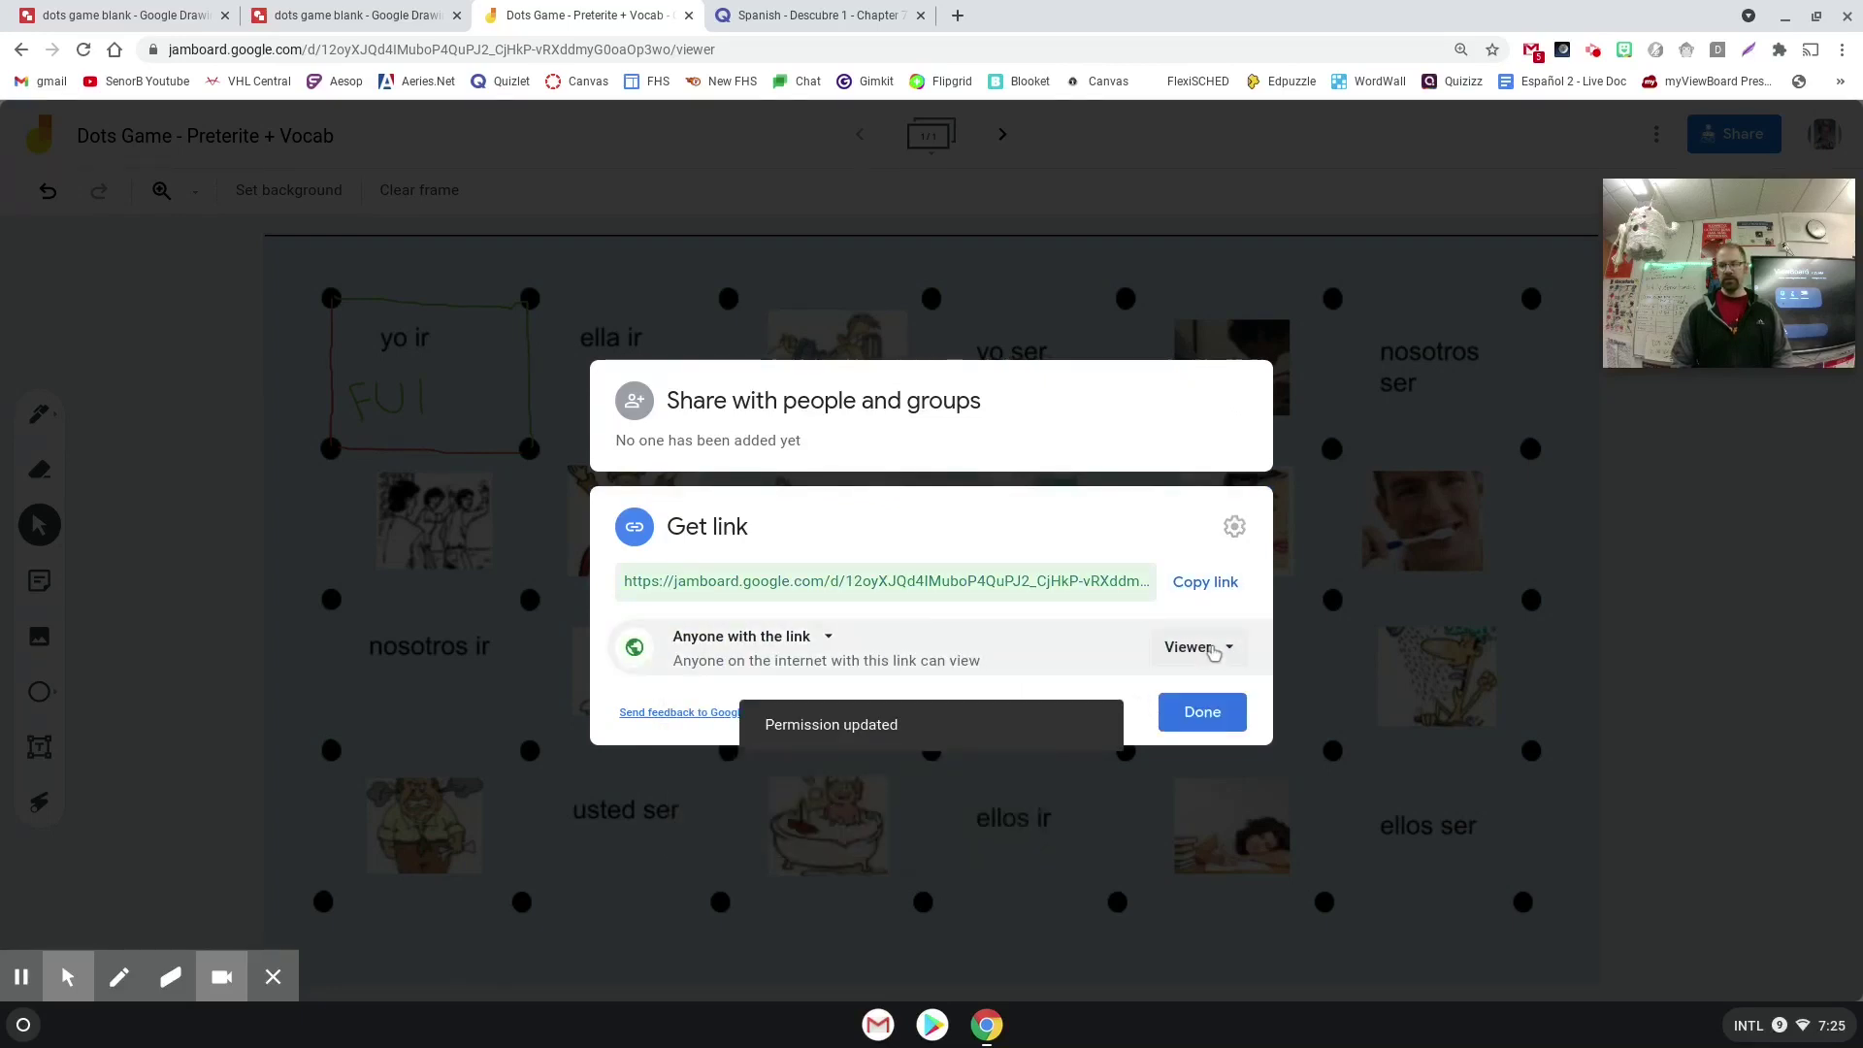
left_click(1203, 716)
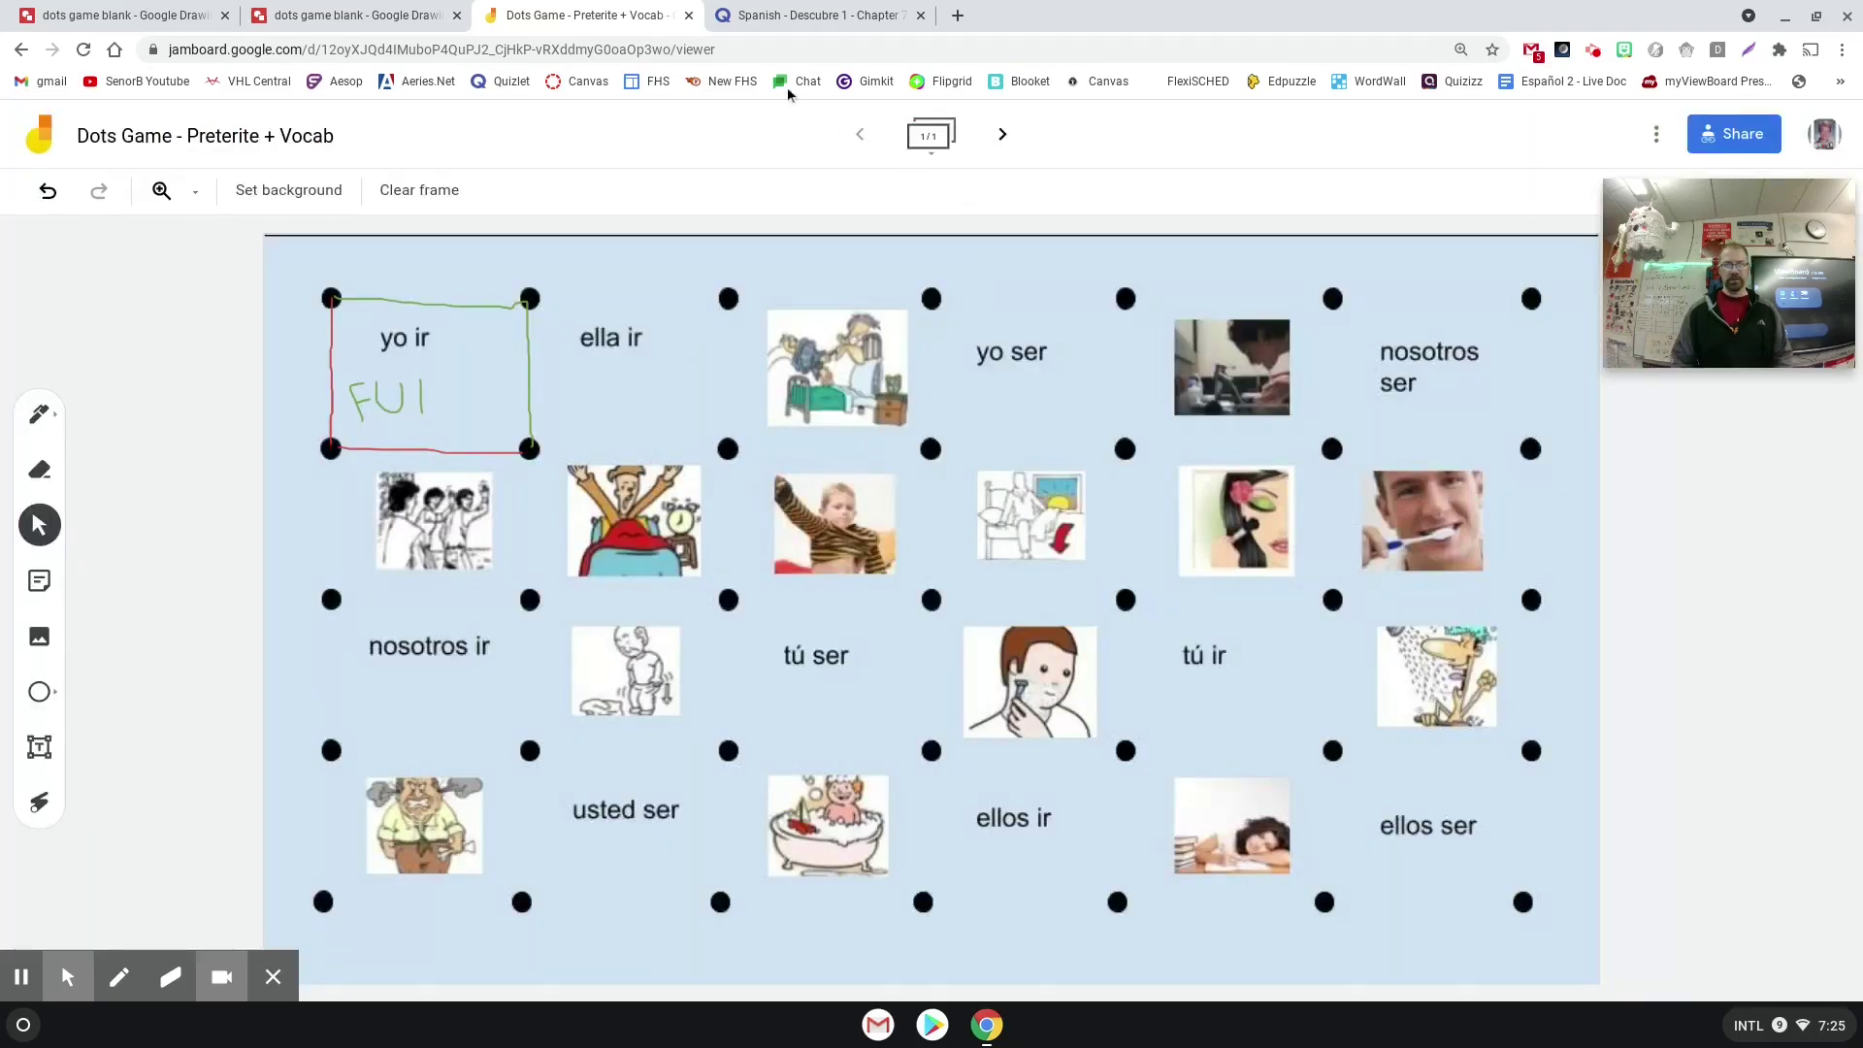
Step: Replace 'viewer' with 'copy' at the end of the board's URL
left_click(757, 50)
double_click(757, 50)
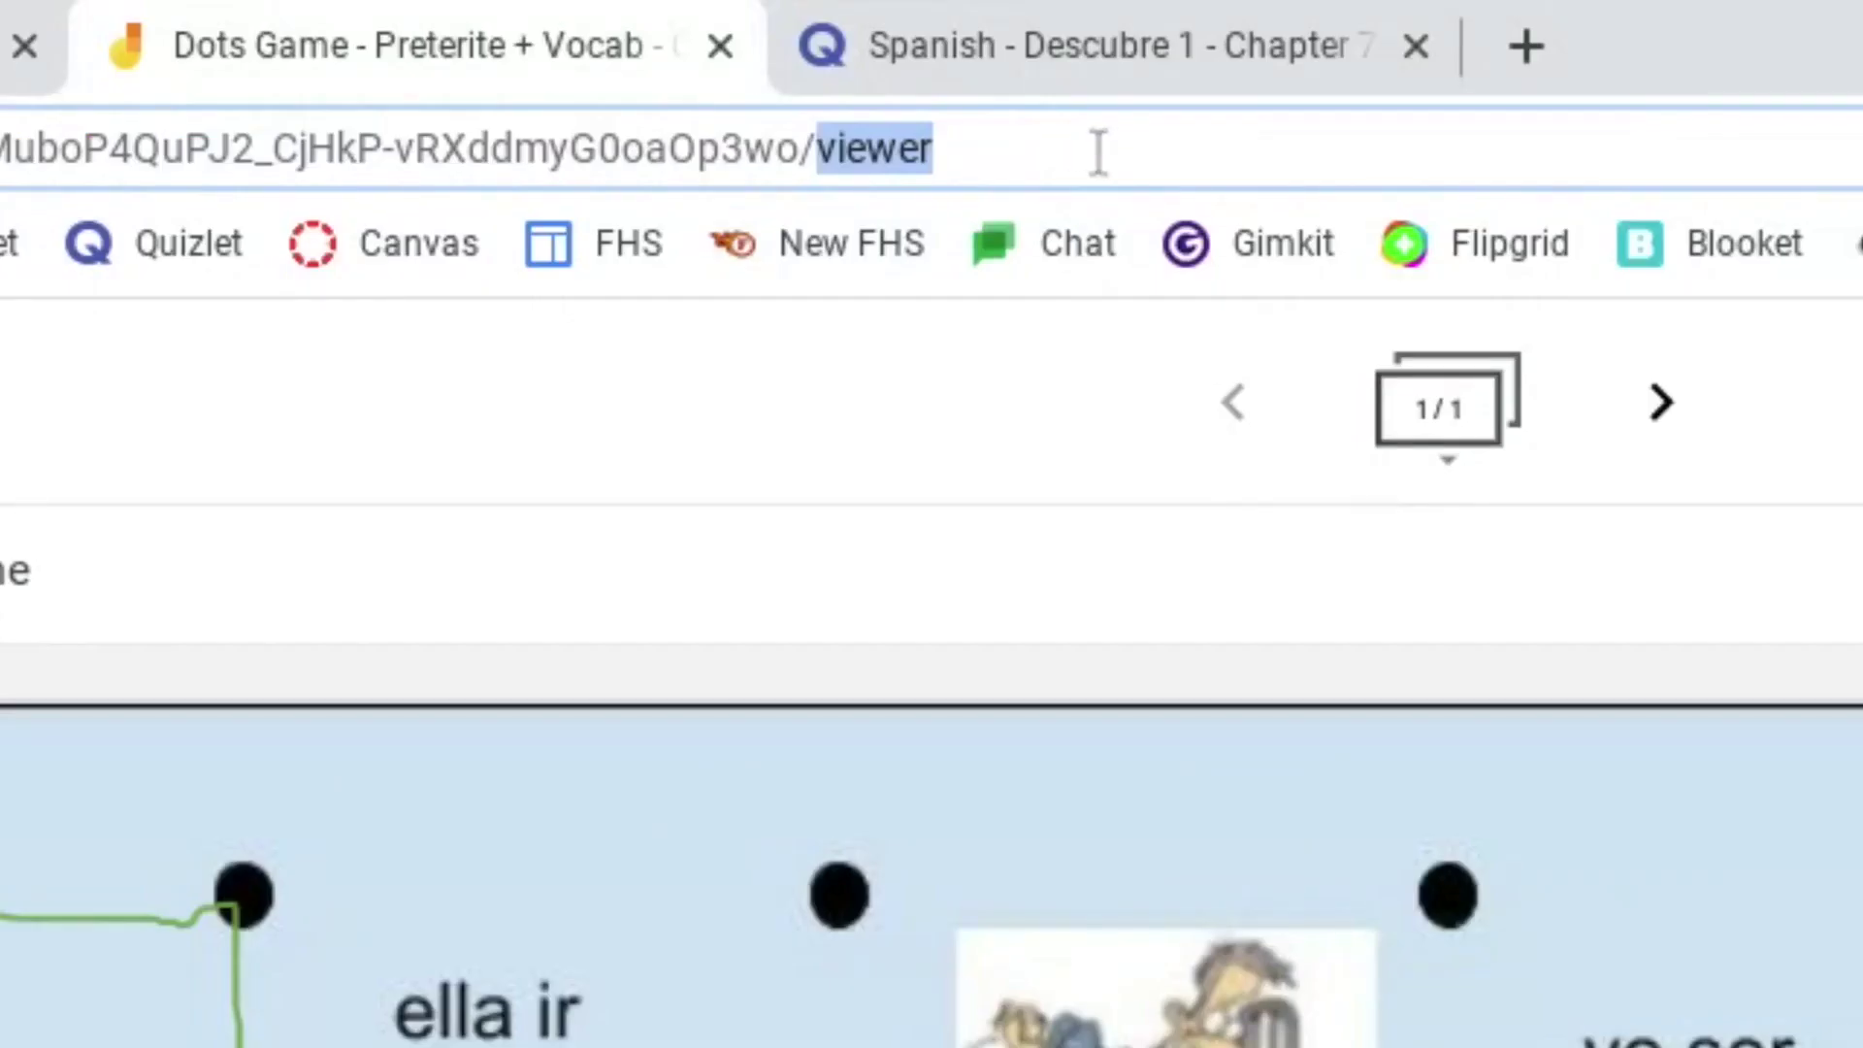
type("copy")
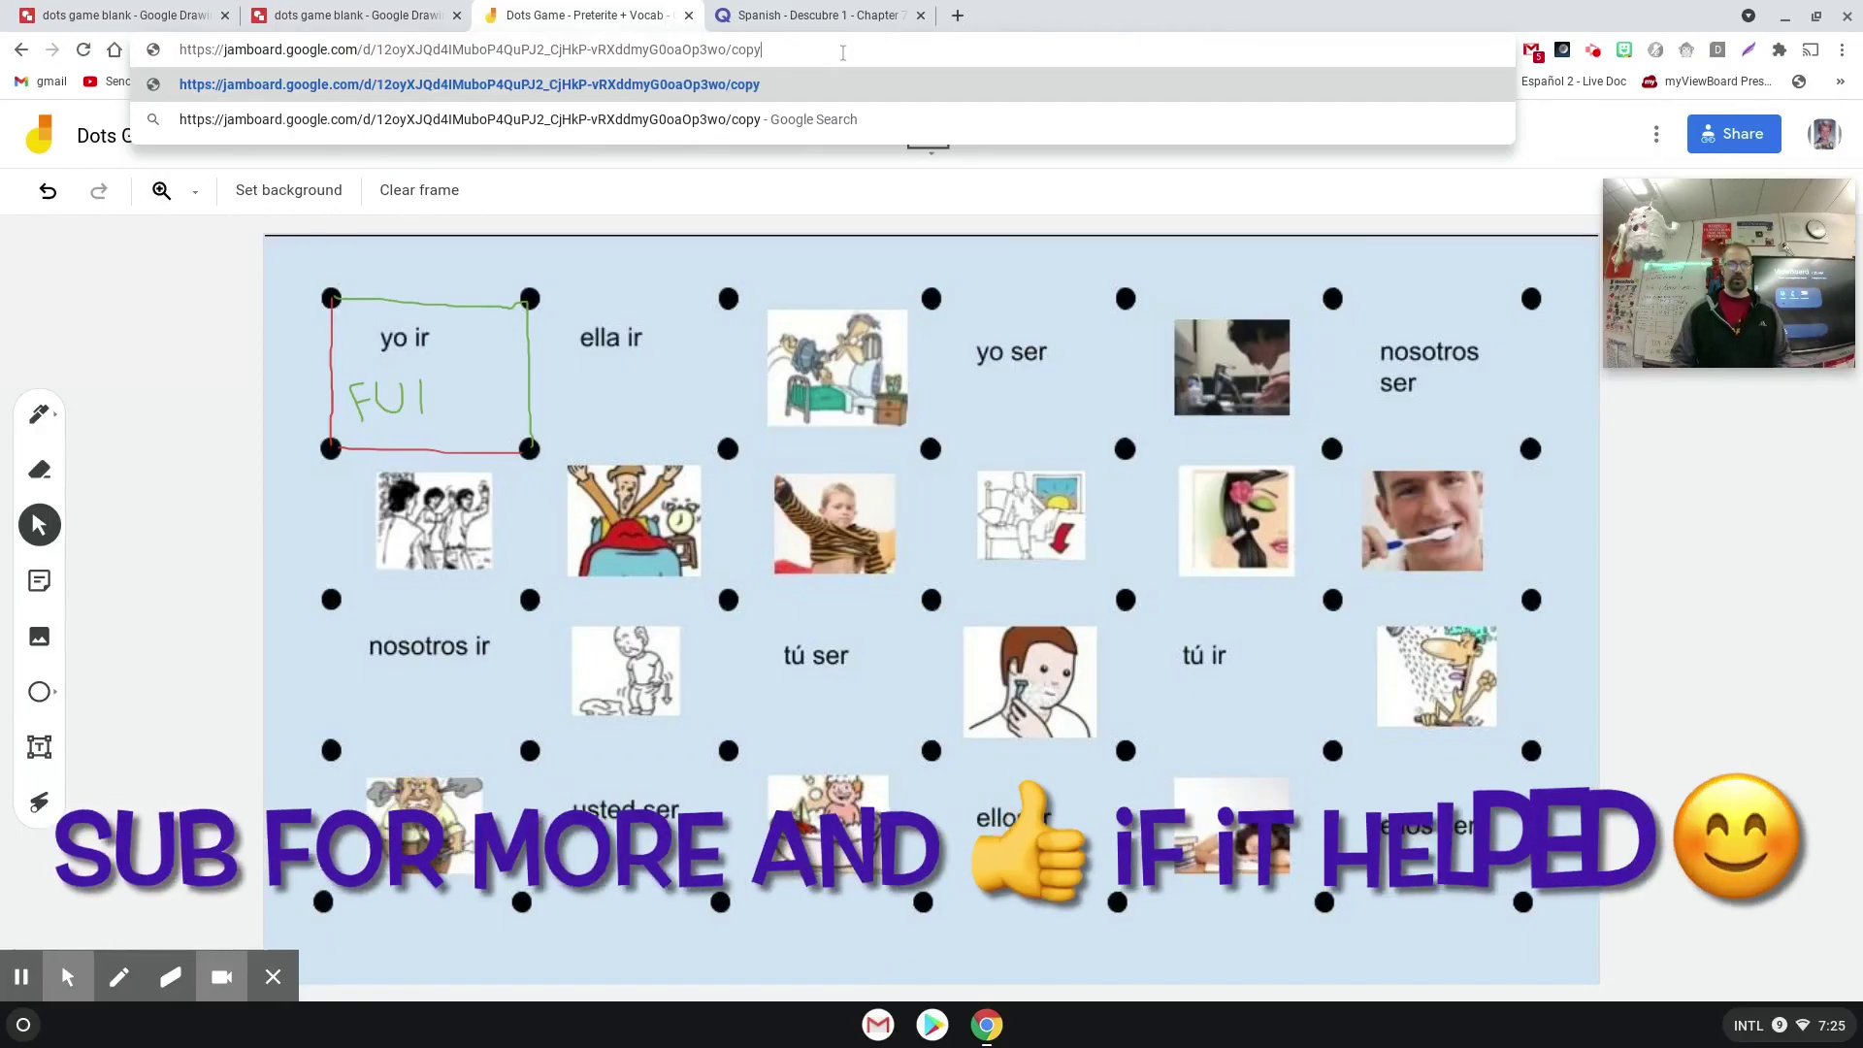
left_click(204, 379)
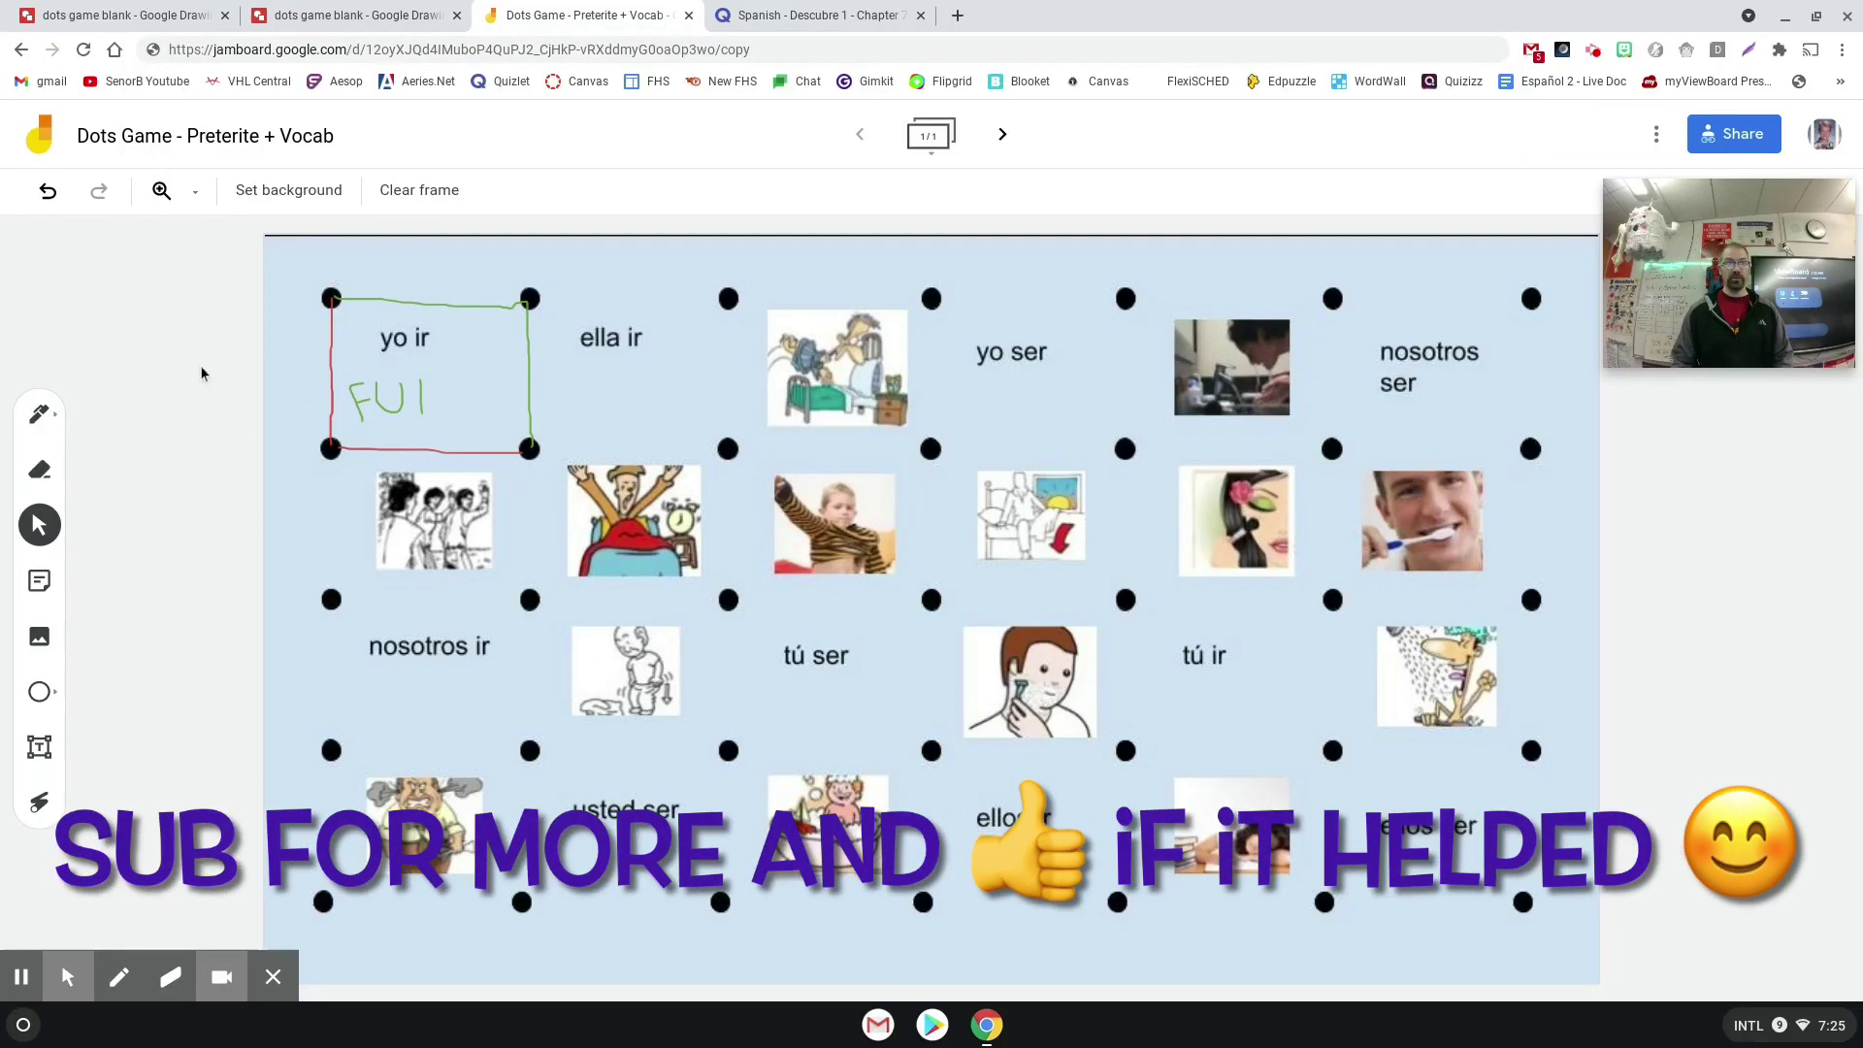